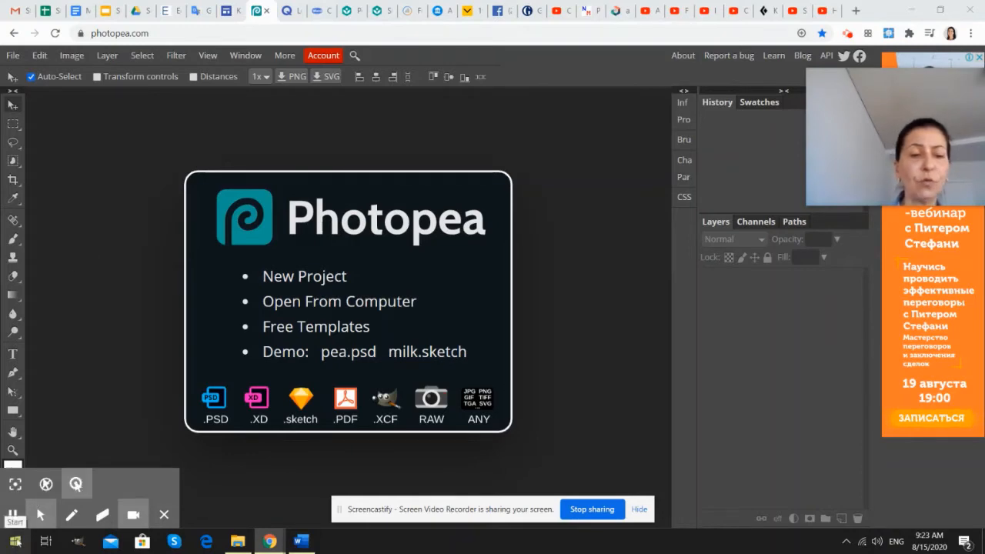
# Find the Photos app among the installed Windows programs and launch it.
pyautogui.click(14, 538)
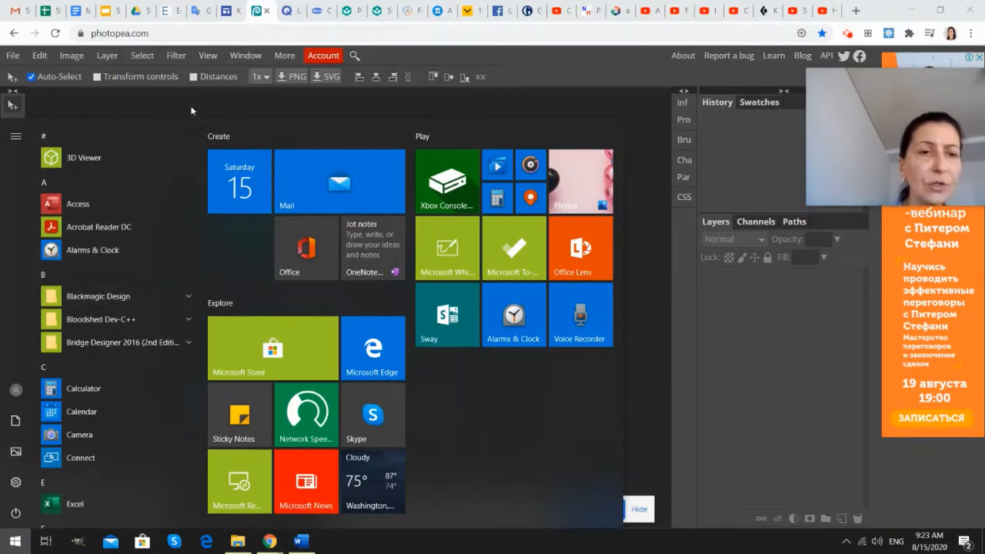
pyautogui.scroll(-8, 108, 308)
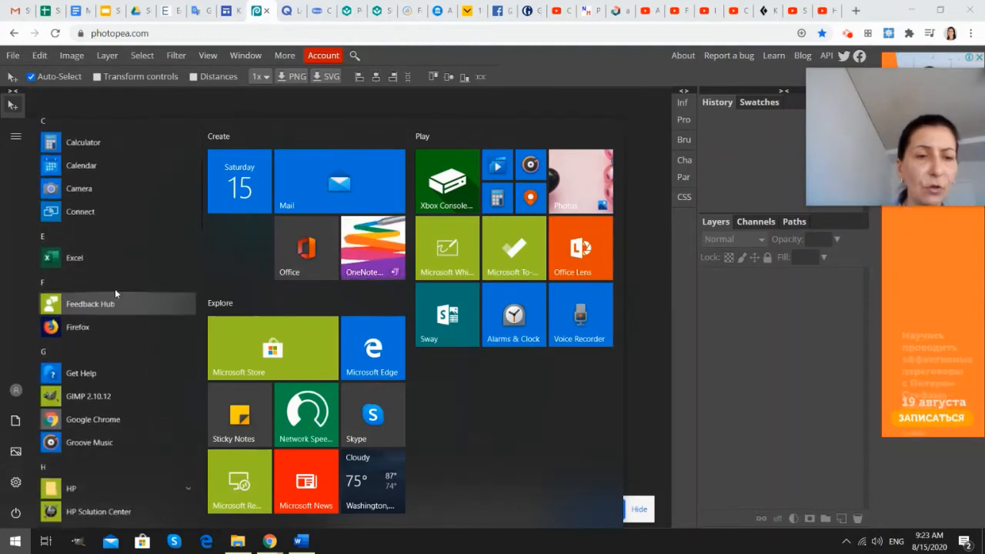
pyautogui.scroll(-8, 107, 315)
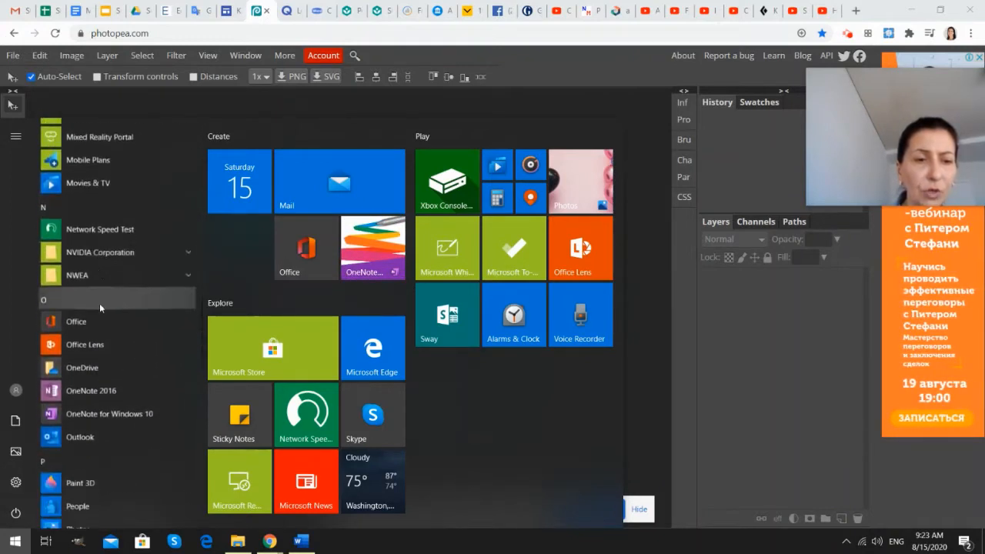
pyautogui.scroll(-3, 94, 270)
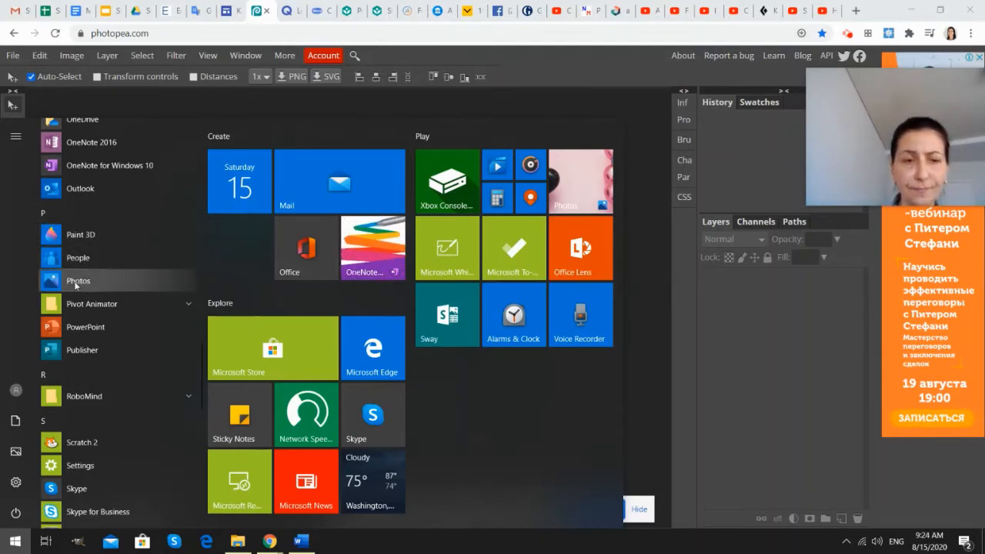
pyautogui.click(77, 282)
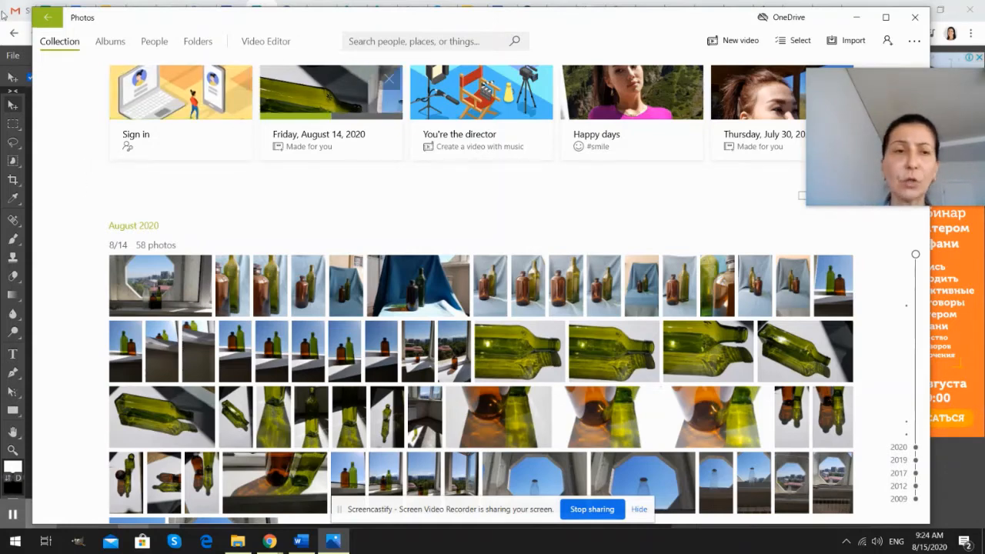
# Look through the August to June 2020 pictures in the Photos collection, and close the app.
pyautogui.scroll(-1, 416, 385)
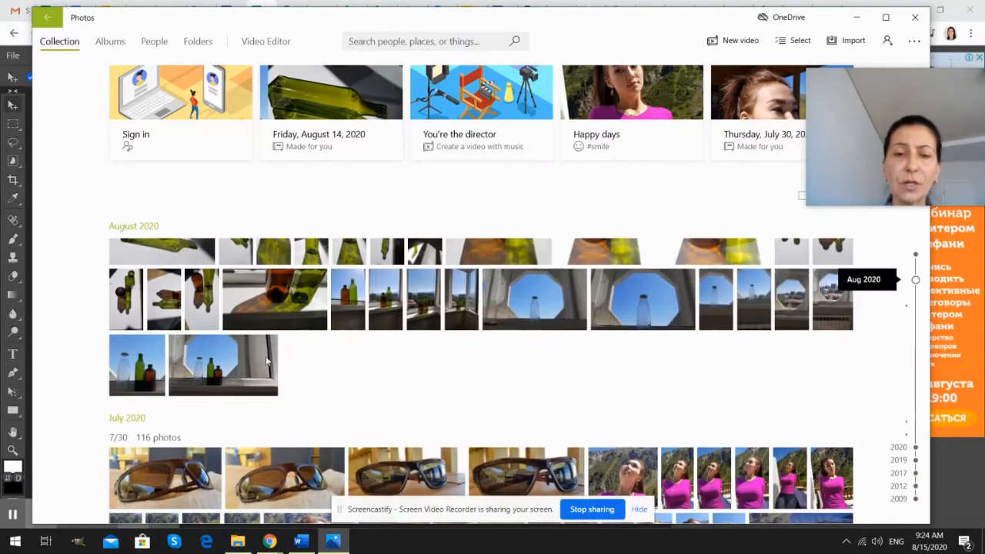
pyautogui.scroll(1, 415, 385)
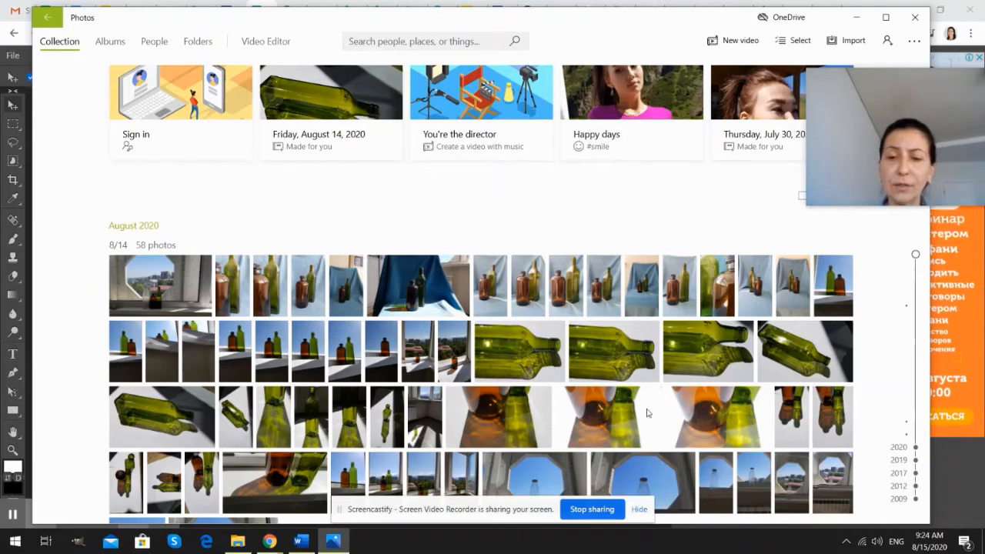
pyautogui.scroll(-2, 787, 335)
pyautogui.scroll(-6, 787, 335)
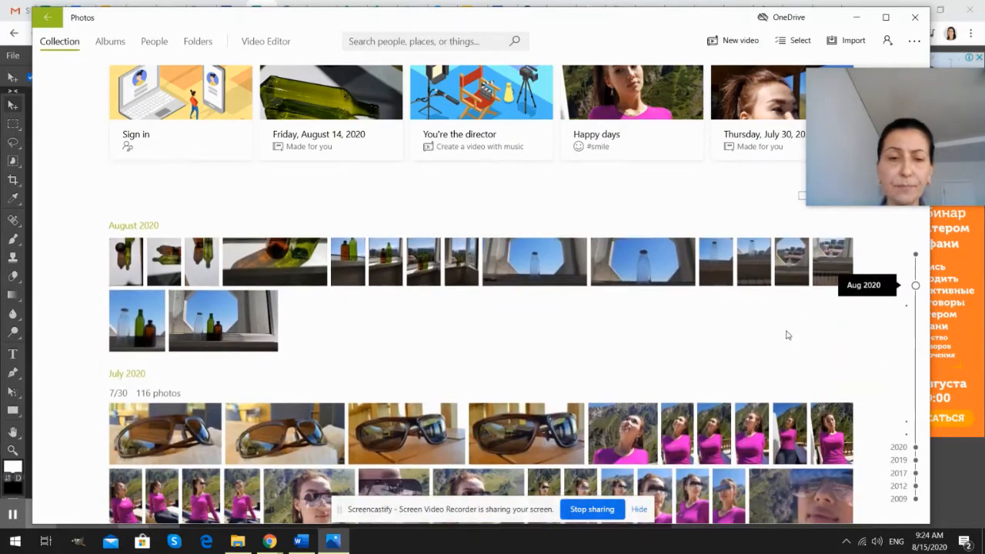
pyautogui.scroll(-5, 524, 287)
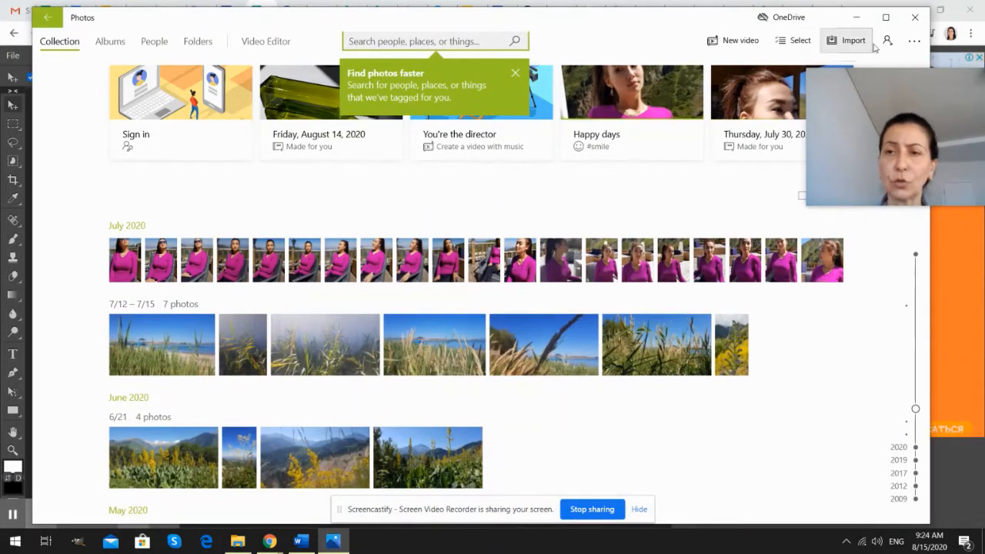
pyautogui.click(916, 18)
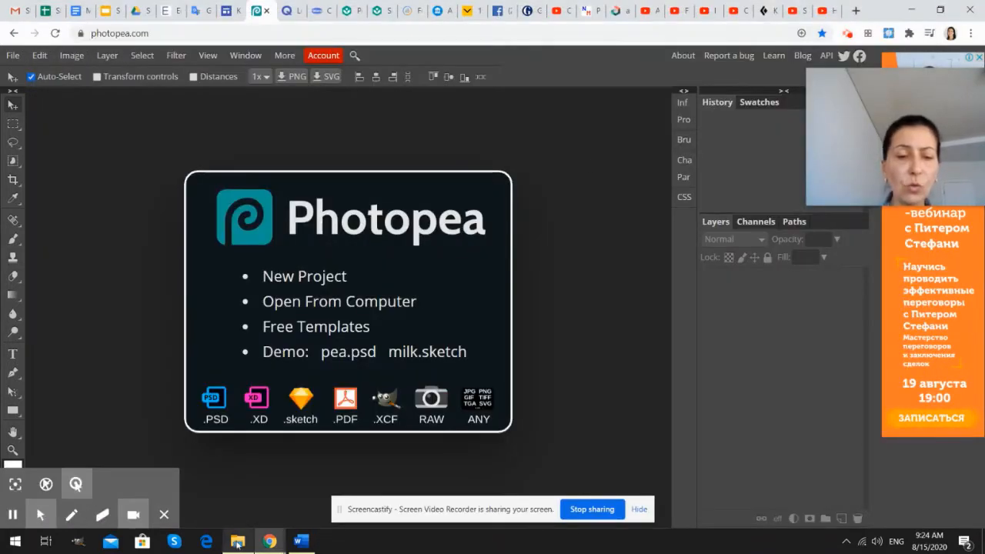
# Switch to File Explorer's Bottles and Light folder and open the photo 20200814_102344 of the three bottles.
pyautogui.moveTo(238, 543)
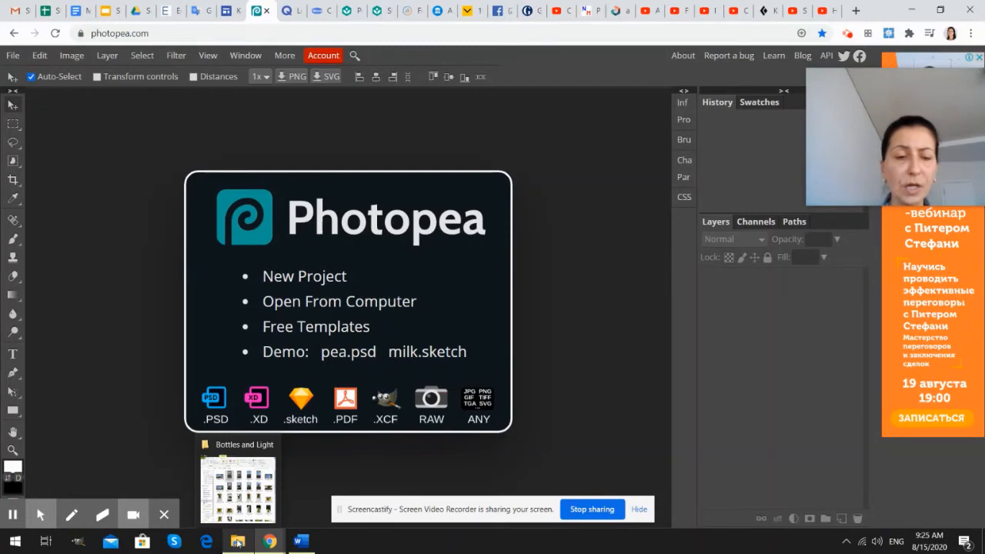
pyautogui.click(238, 543)
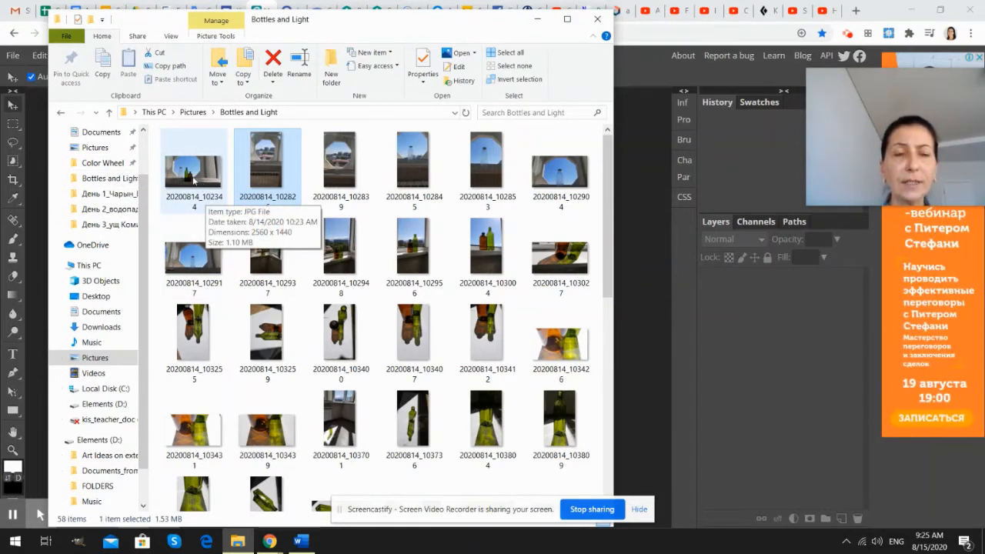
pyautogui.click(198, 182)
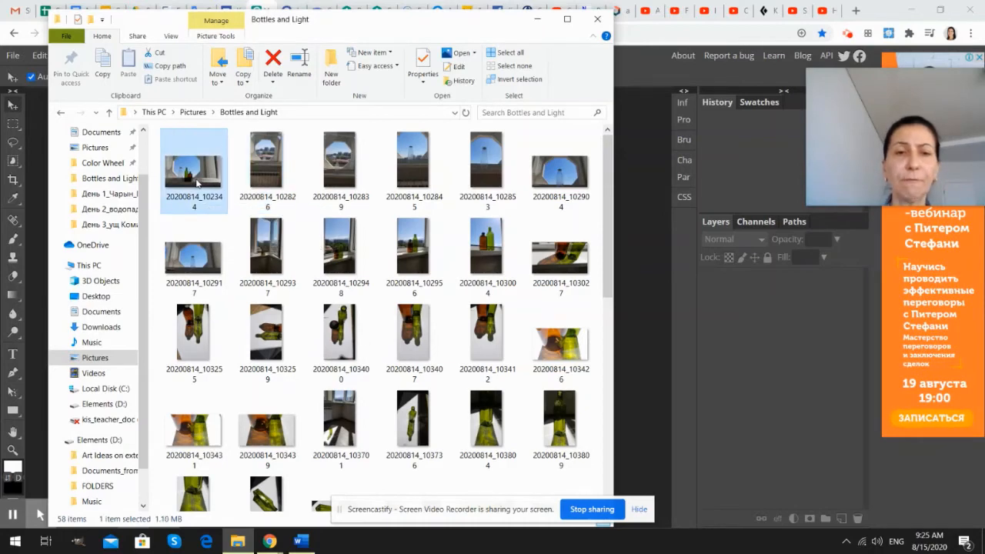
pyautogui.doubleClick(197, 183)
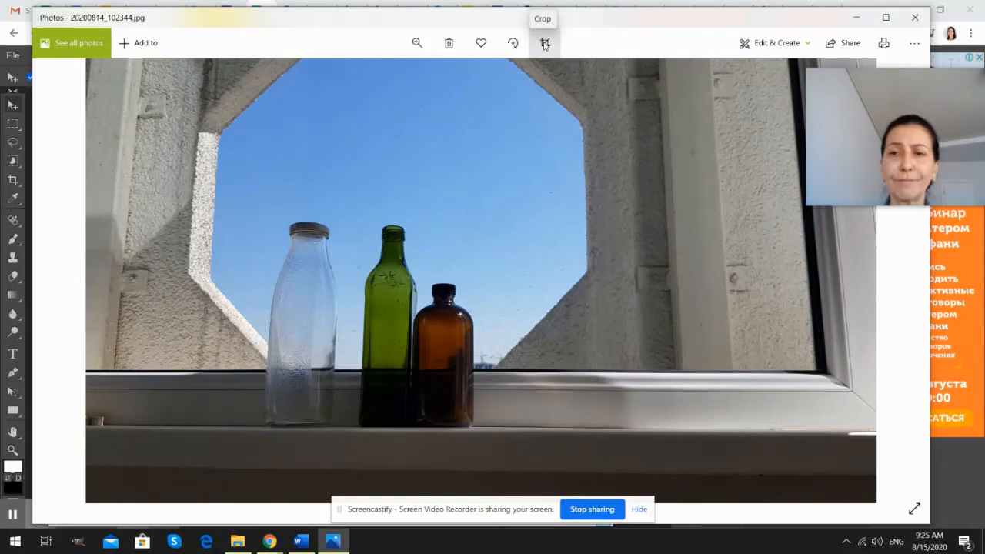
# Start cropping the photo and pull in all four crop edges around the three bottles and the sky behind them.
pyautogui.click(544, 43)
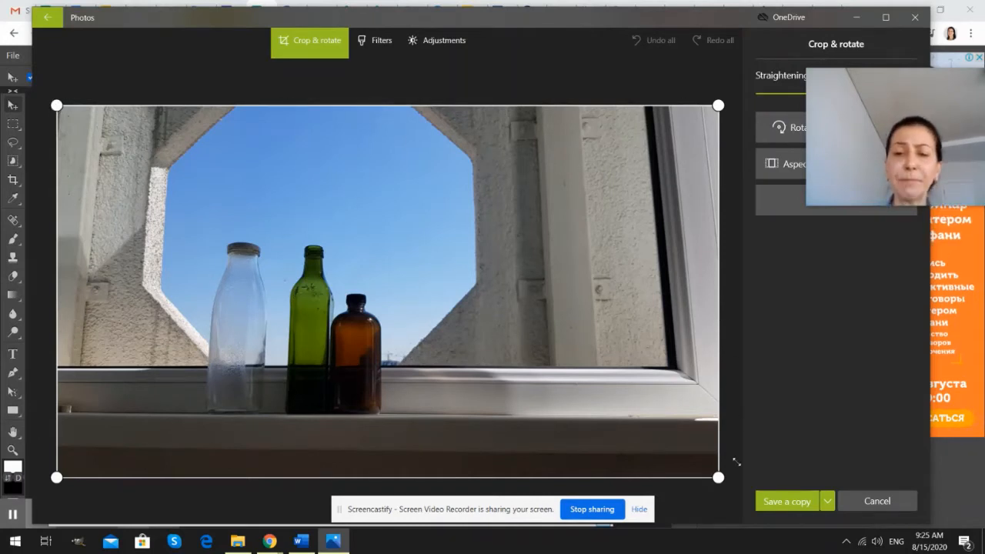
pyautogui.moveTo(57, 300); pyautogui.dragTo(163, 300)
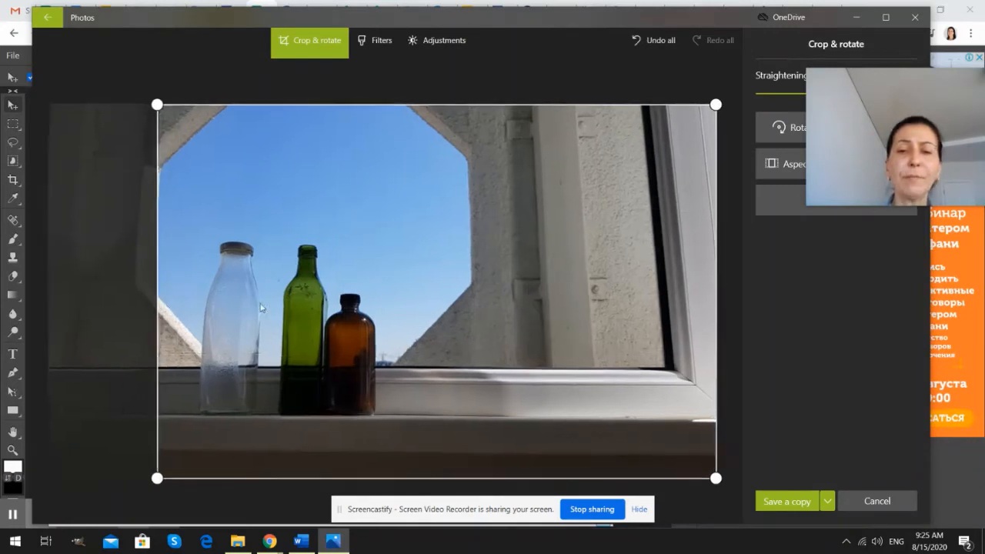
pyautogui.moveTo(696, 319); pyautogui.dragTo(377, 318)
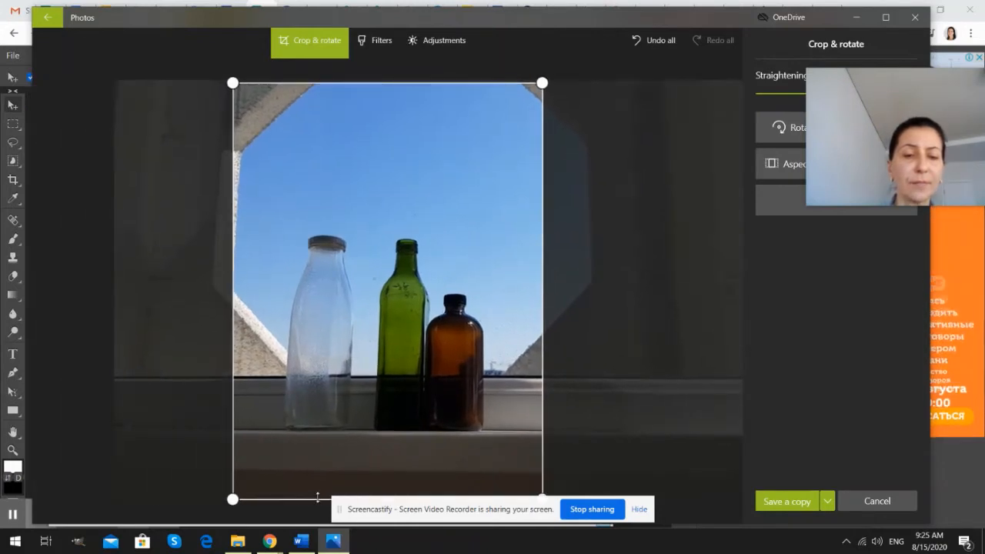
pyautogui.moveTo(319, 497); pyautogui.dragTo(321, 446)
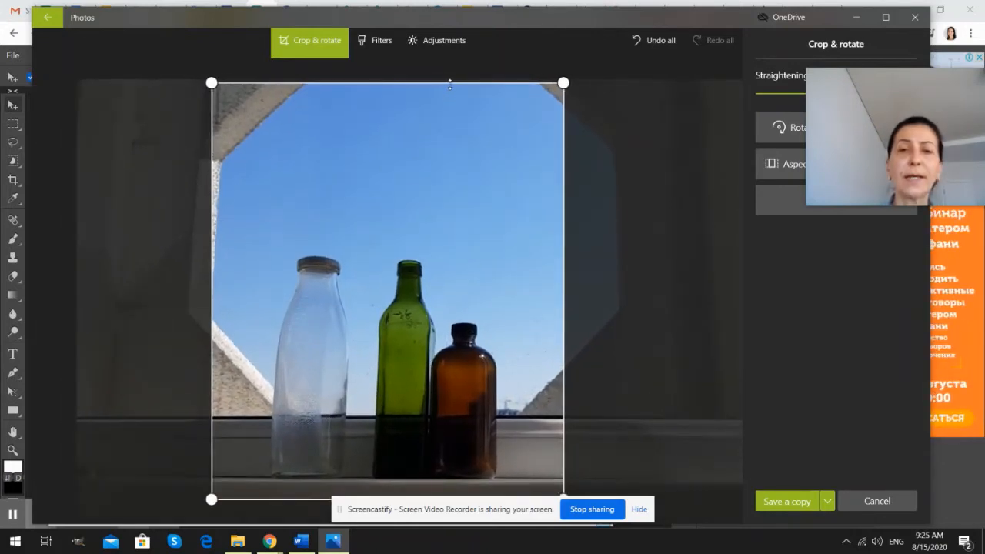
pyautogui.moveTo(450, 84); pyautogui.dragTo(444, 167)
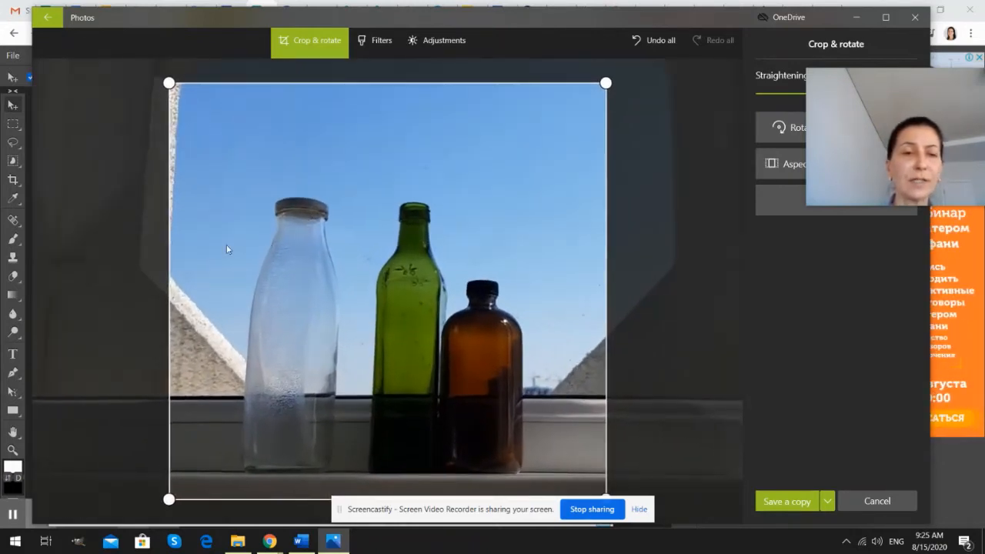
# Tighten the crop to a tall frame holding only the green and brown bottles, trimming the sill and some sky.
pyautogui.moveTo(170, 237); pyautogui.dragTo(185, 236)
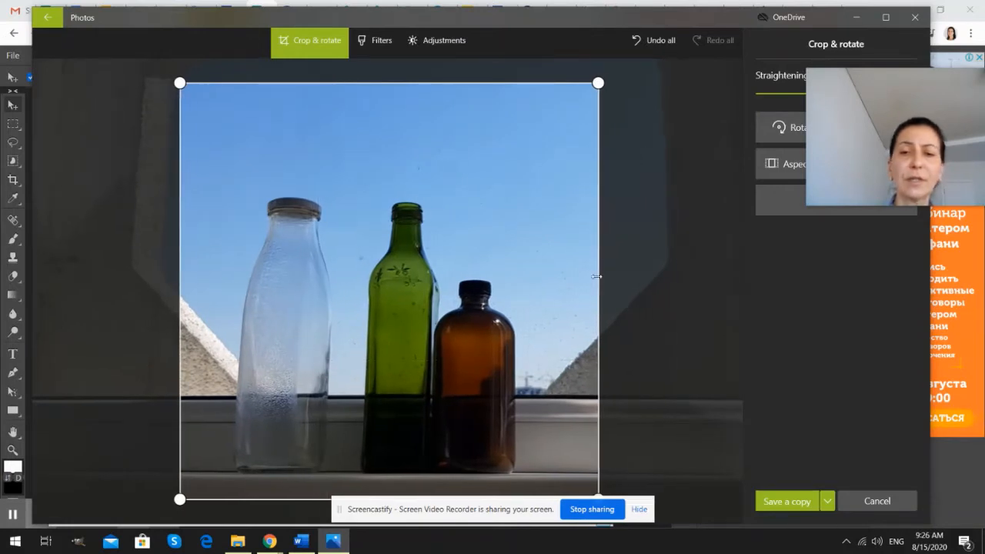
pyautogui.moveTo(597, 275); pyautogui.dragTo(539, 275)
pyautogui.moveTo(205, 309); pyautogui.dragTo(395, 318)
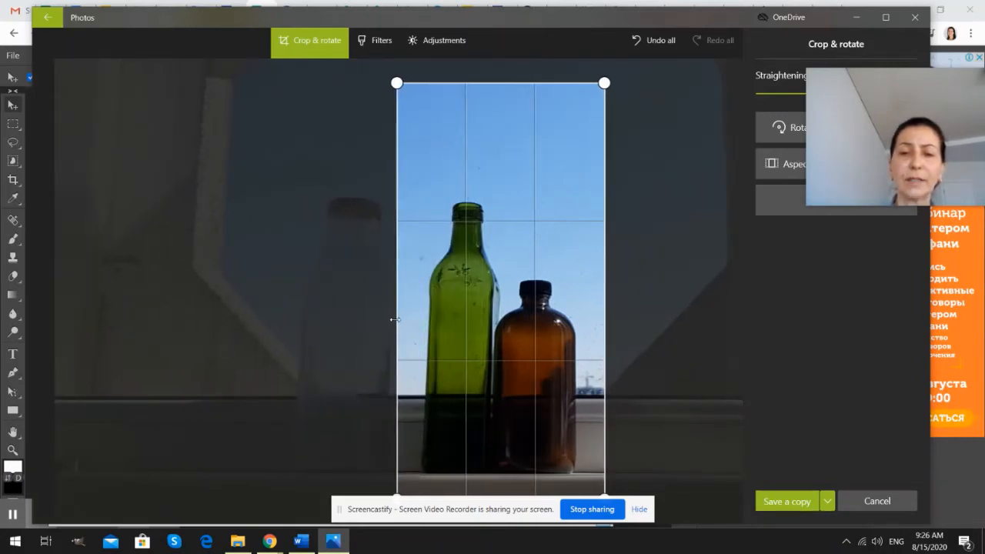
pyautogui.moveTo(316, 500); pyautogui.dragTo(315, 478)
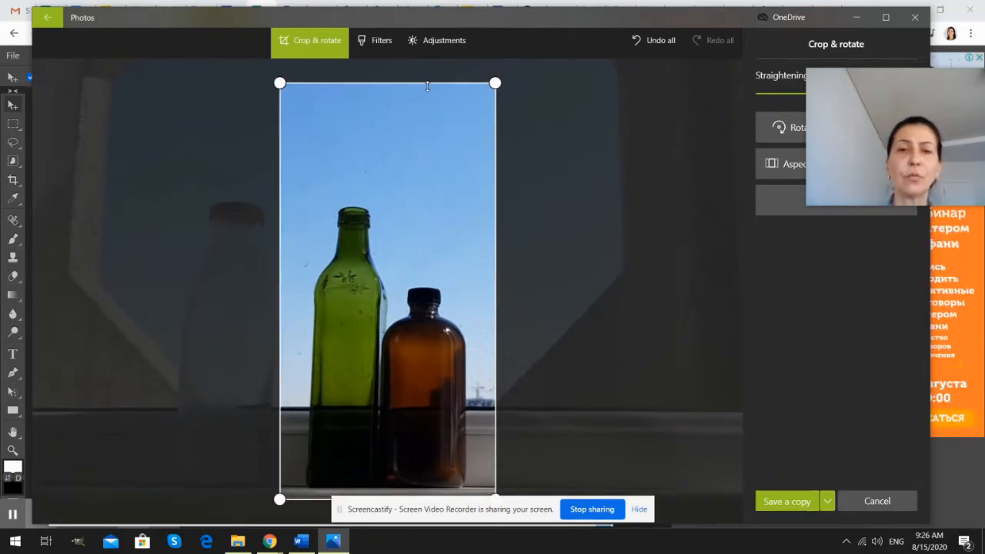
pyautogui.moveTo(427, 87); pyautogui.dragTo(429, 98)
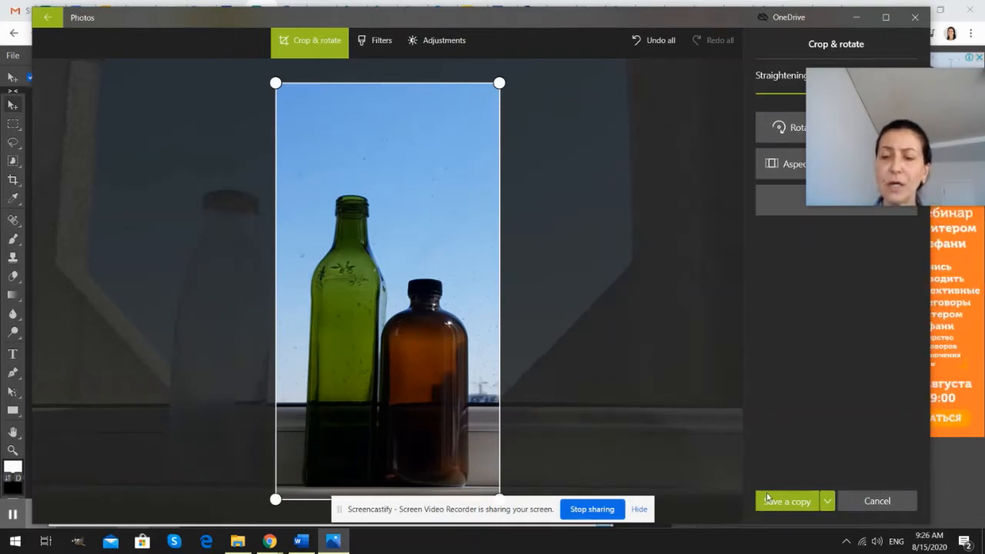
# Save the cropped photo as a copy, keeping the original, and close the Photos window.
pyautogui.click(828, 503)
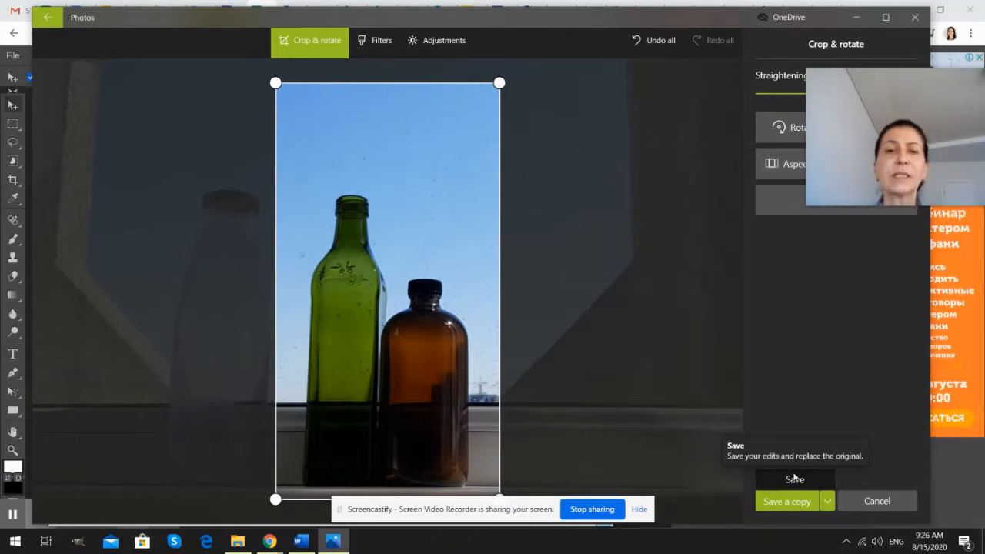
pyautogui.click(794, 478)
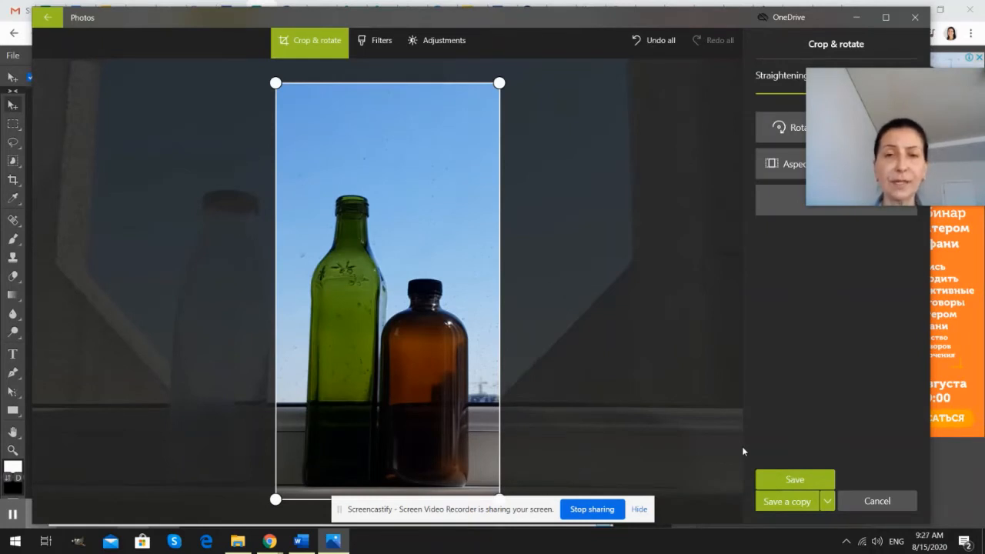
pyautogui.click(790, 480)
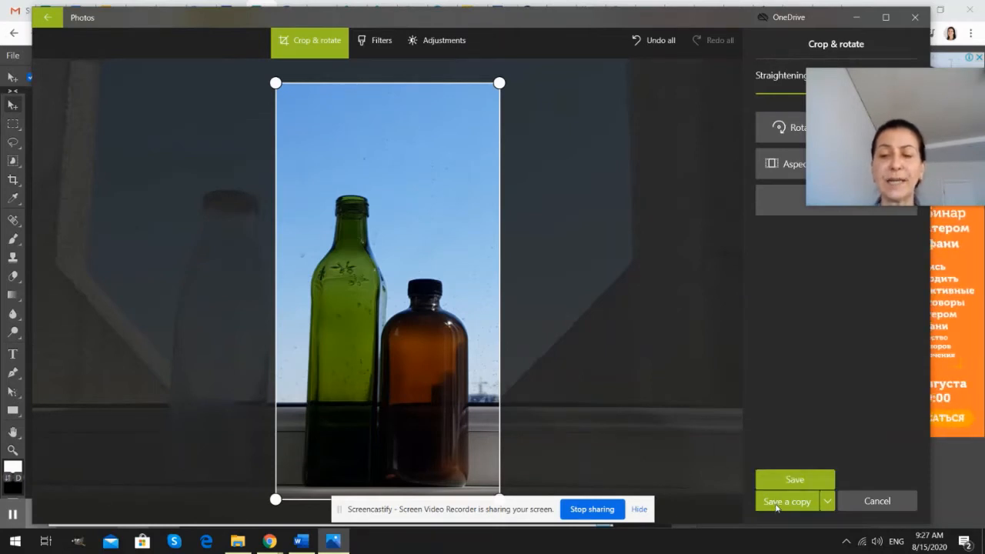
pyautogui.click(776, 504)
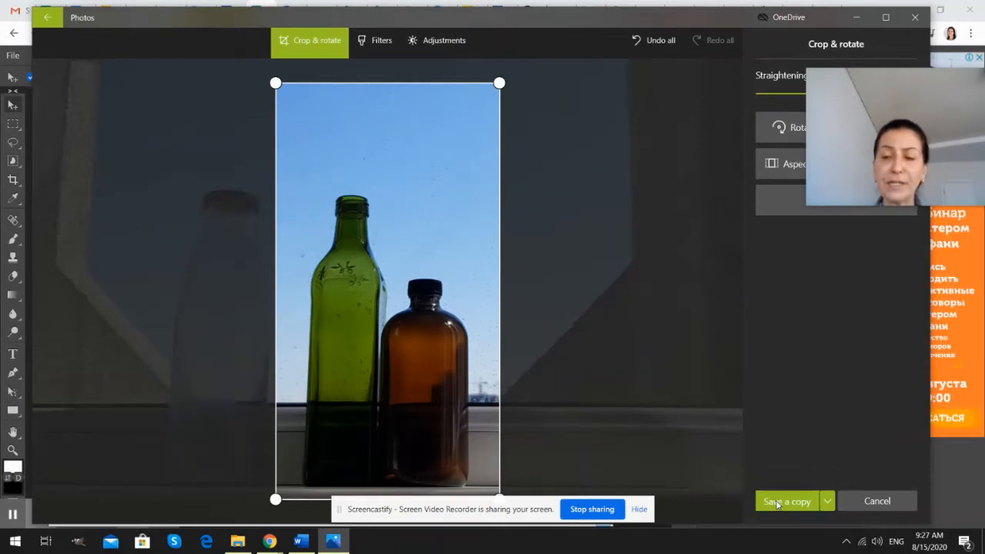
pyautogui.click(777, 504)
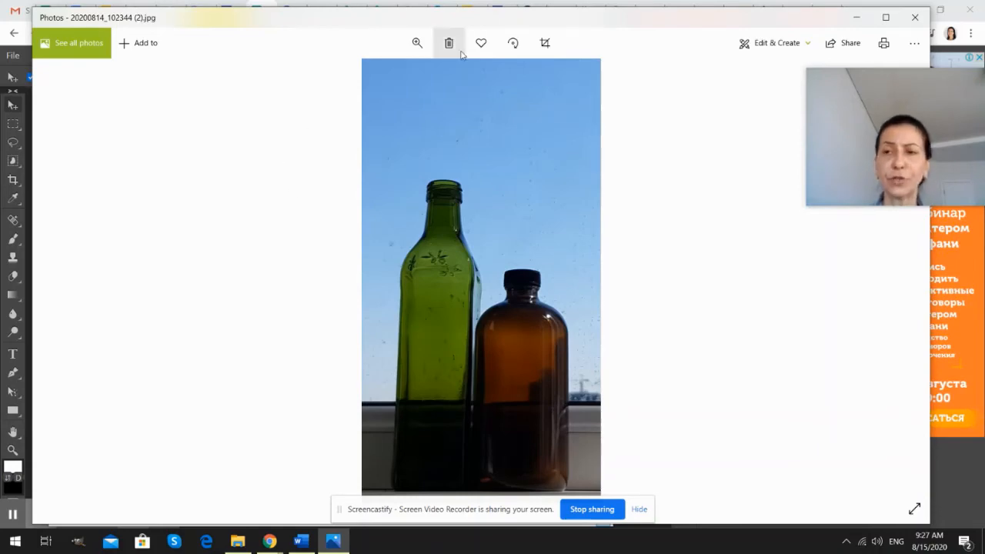
pyautogui.click(916, 18)
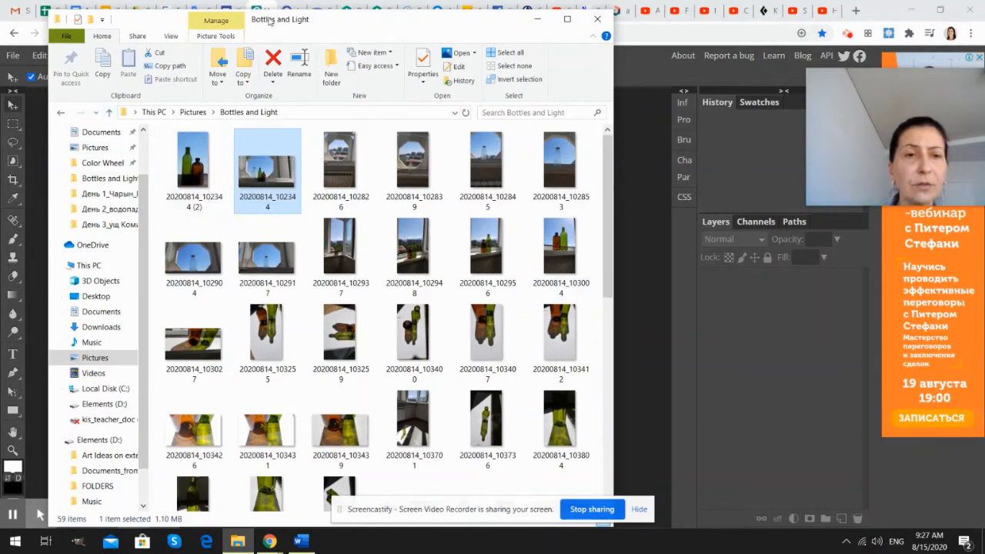
# Close the folder window, reopen File Explorer and go to the Bottles and Light folder inside Pictures.
pyautogui.click(597, 19)
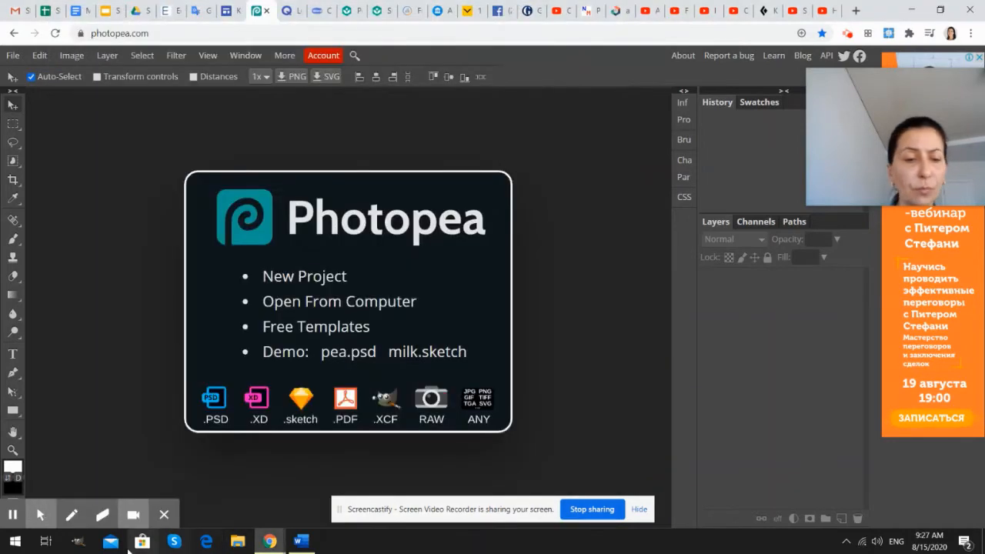
pyautogui.click(238, 541)
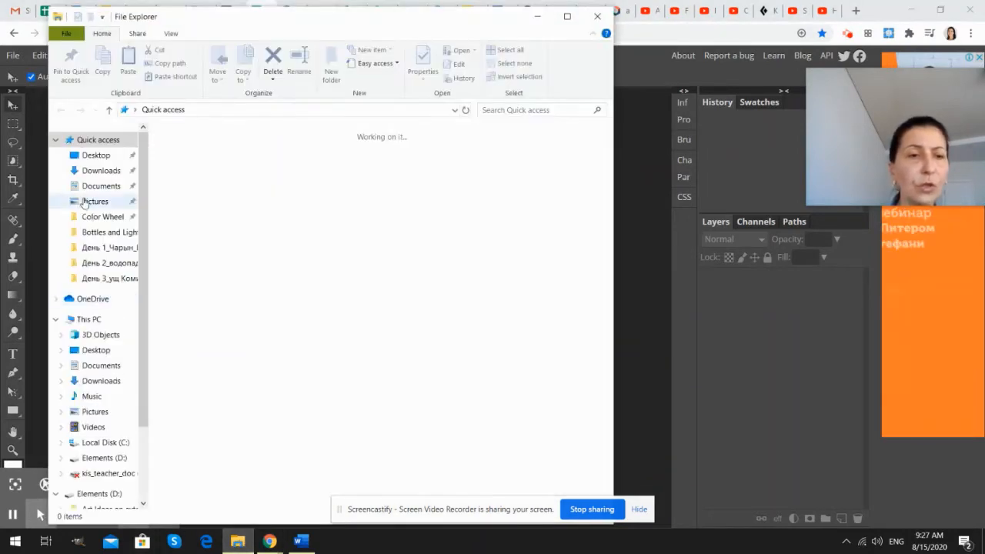
pyautogui.click(92, 202)
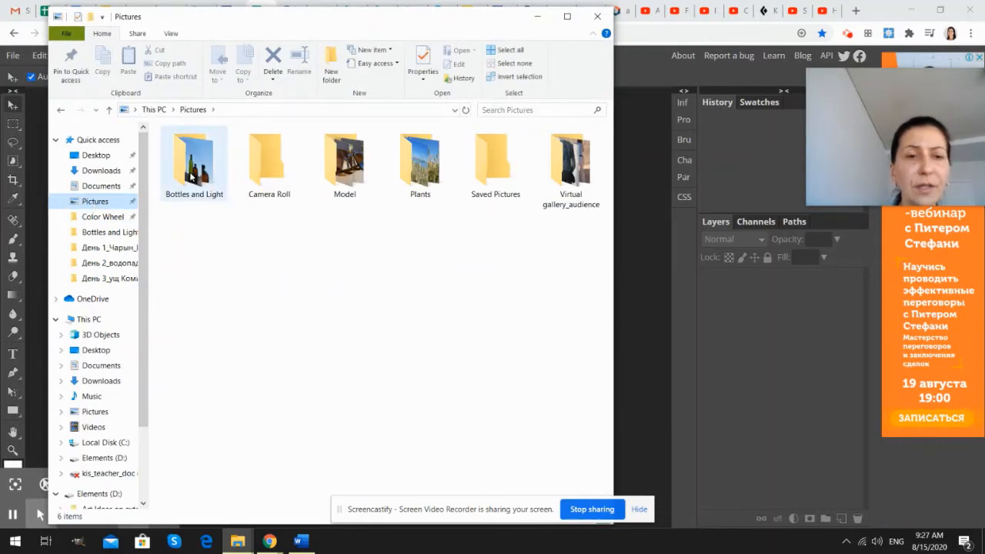
pyautogui.doubleClick(191, 175)
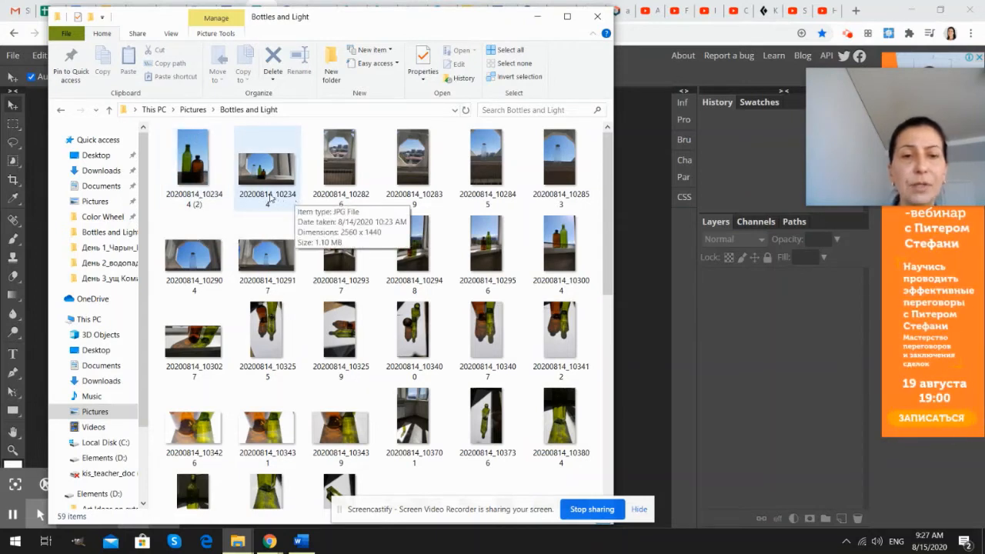
# Rename the cropped copy 20200814_102344 (2) to Trial 1, accepting the suggested name Trial 1 (2).
pyautogui.rightClick(191, 183)
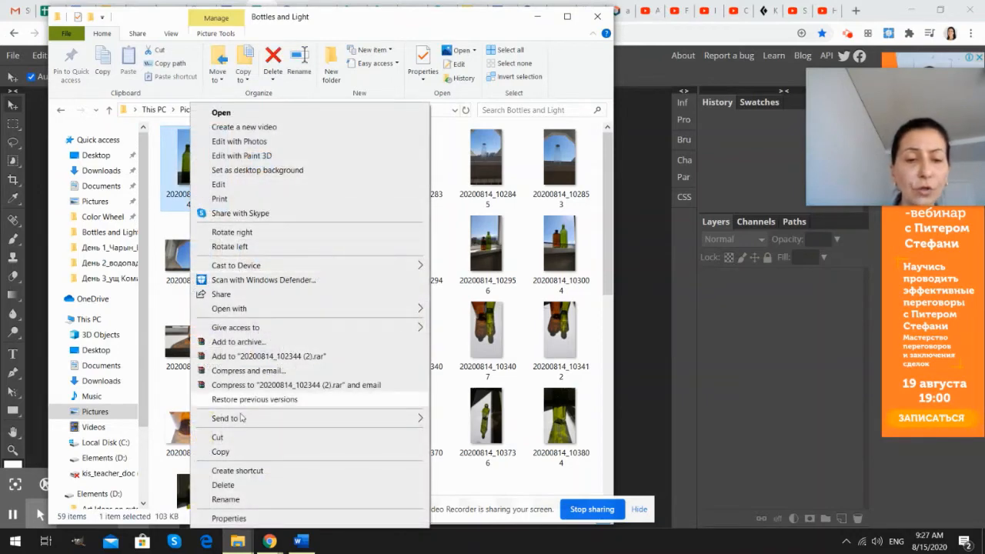
pyautogui.click(226, 500)
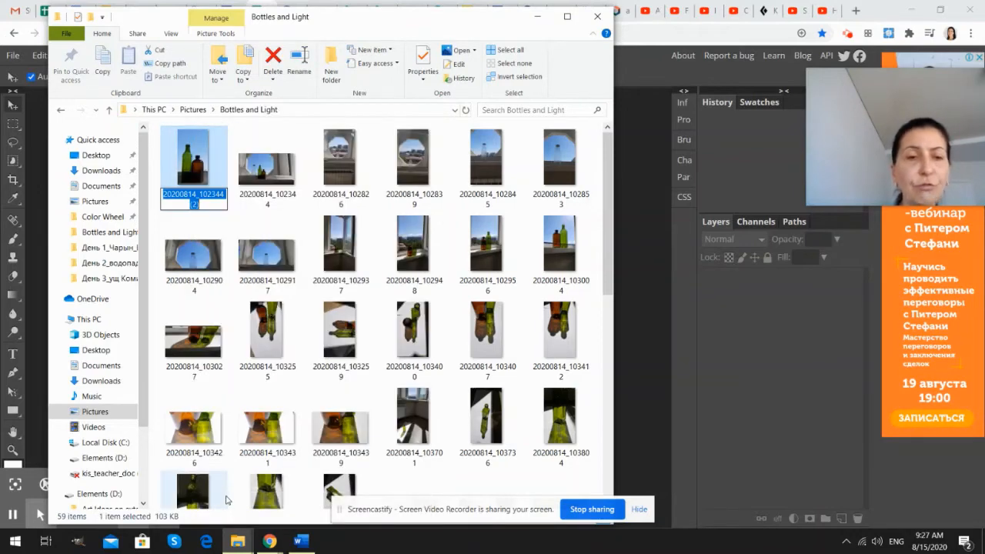
pyautogui.write('T')
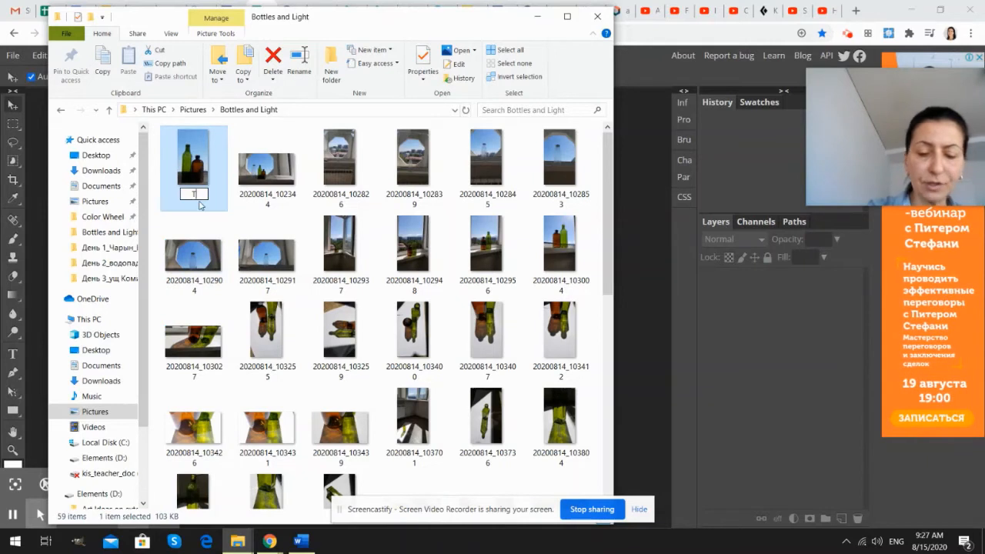
pyautogui.write('rial 1')
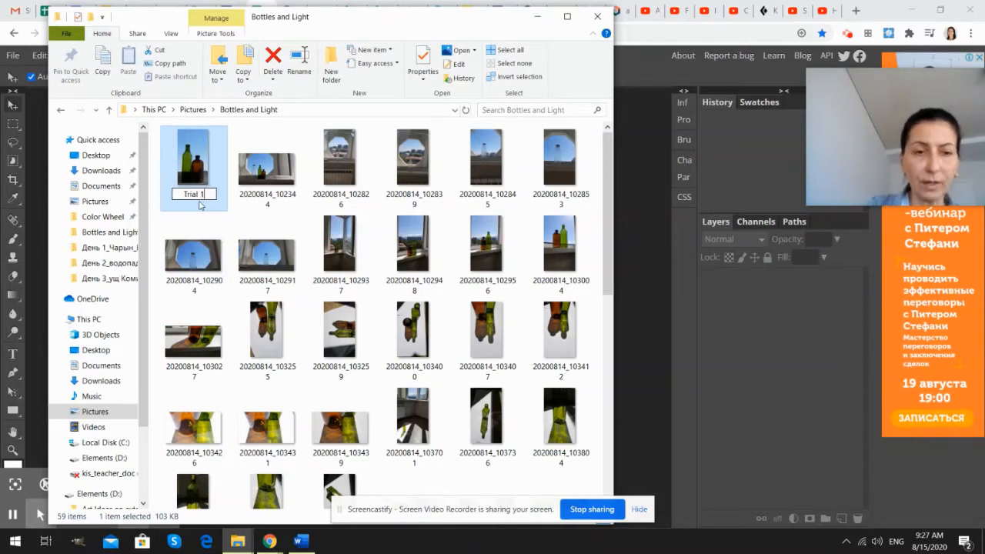
pyautogui.press('Return')
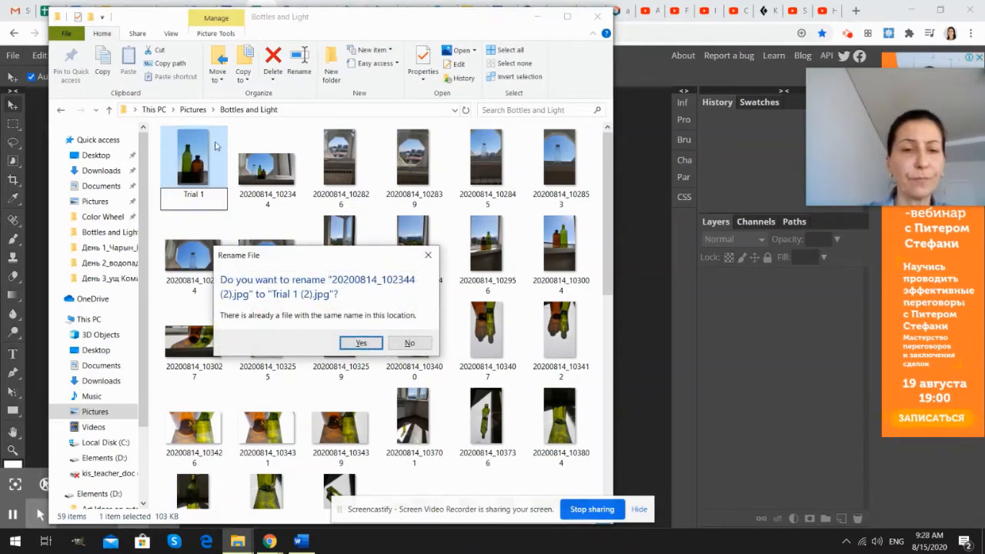
pyautogui.click(348, 343)
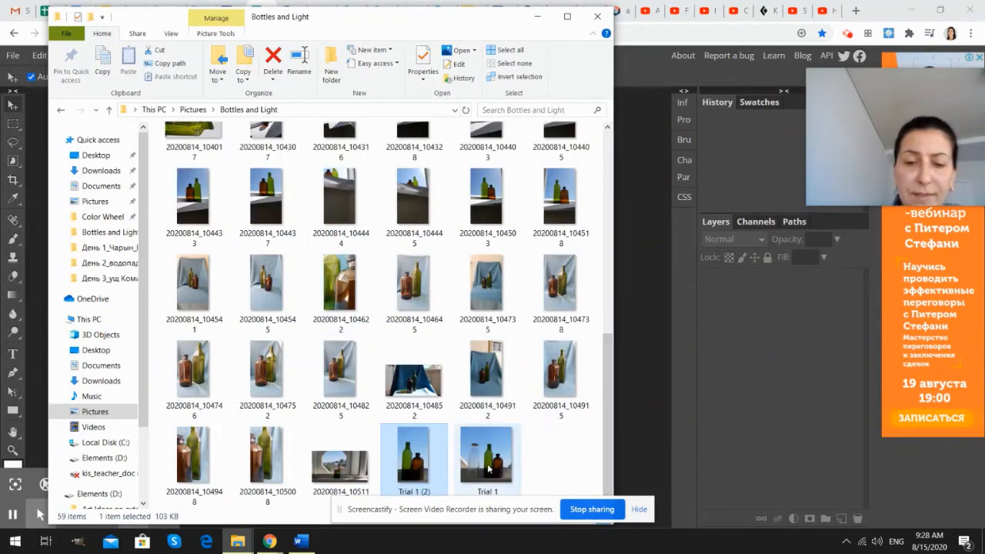
# Delete the older Trial 1 photo from the folder, and view Trial 1 (2) in Photos before closing it.
pyautogui.click(486, 467)
pyautogui.press('Delete')
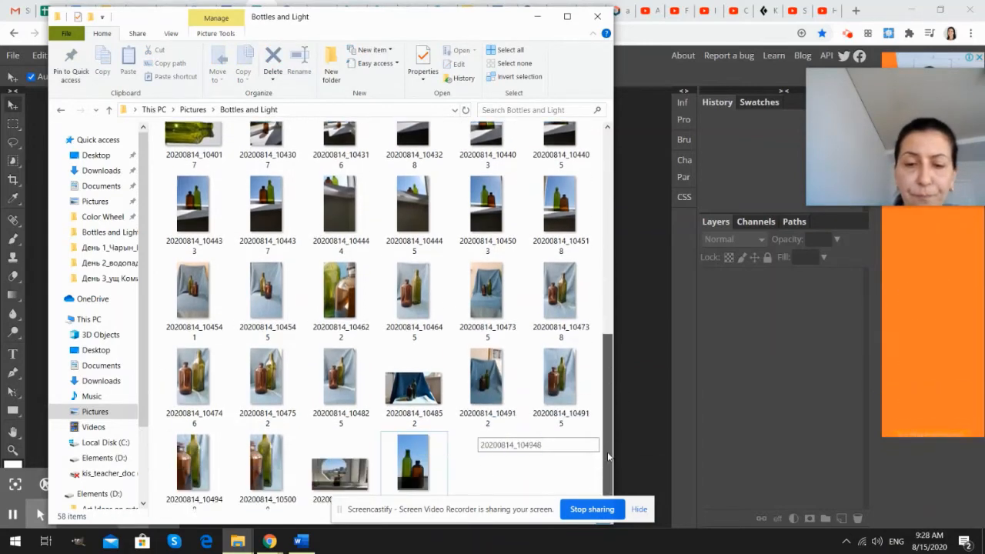
pyautogui.click(418, 473)
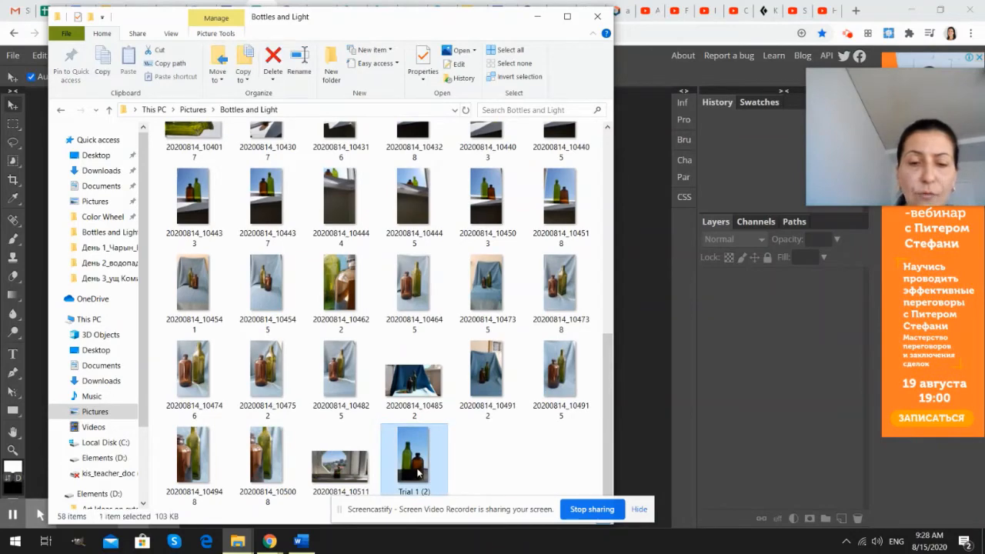
pyautogui.doubleClick(417, 473)
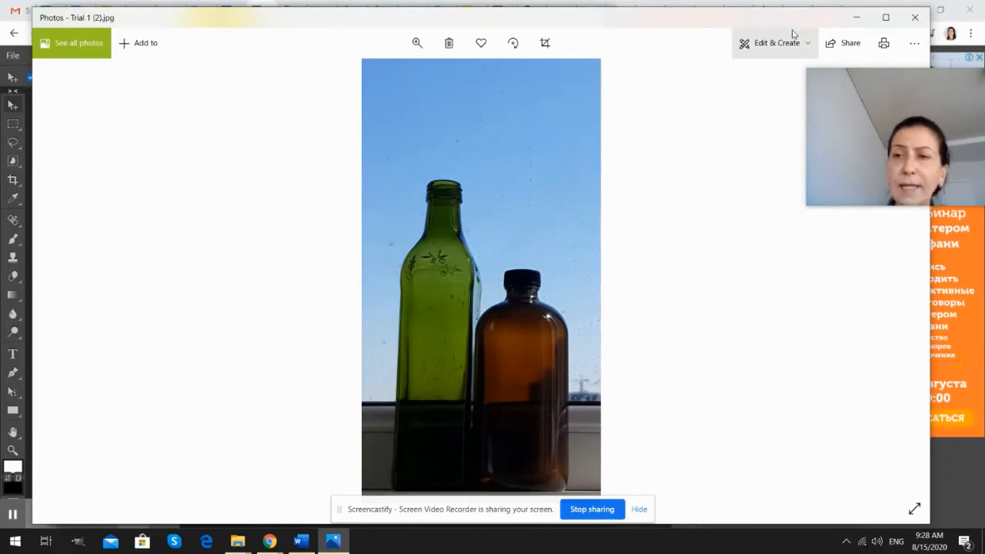
pyautogui.click(915, 20)
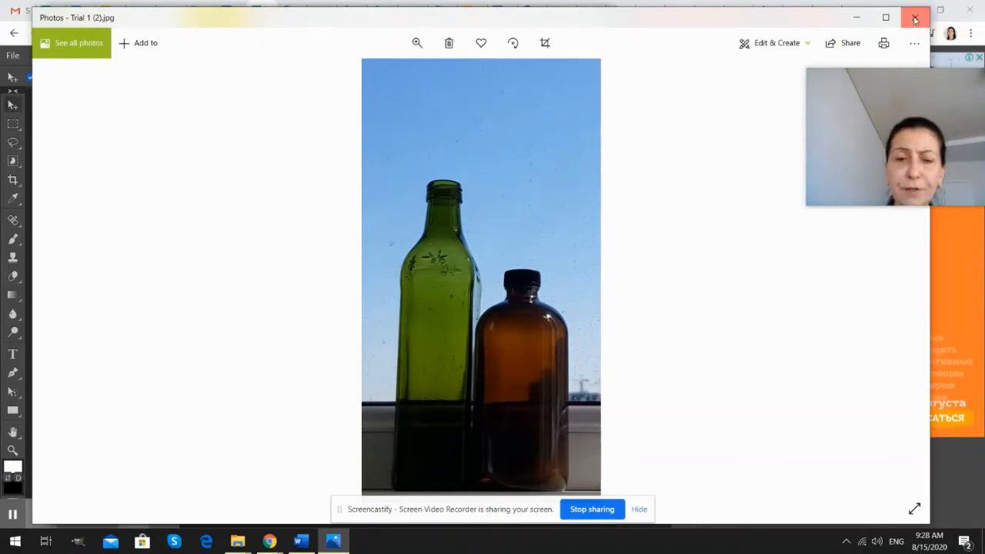
# Open the photo 20200814_102826 from the folder in Photos and start editing it with Crop & rotate.
pyautogui.scroll(5, 231, 231)
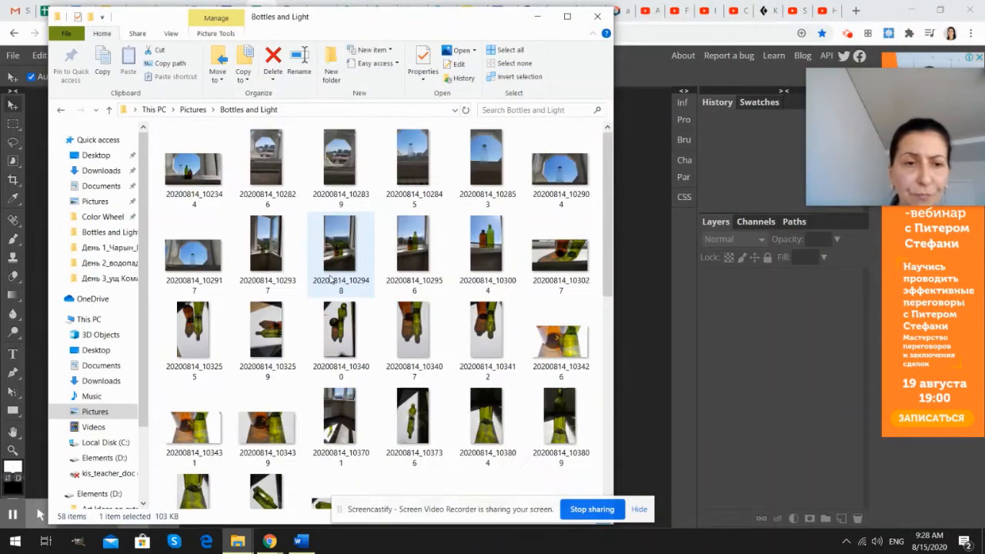
pyautogui.doubleClick(248, 167)
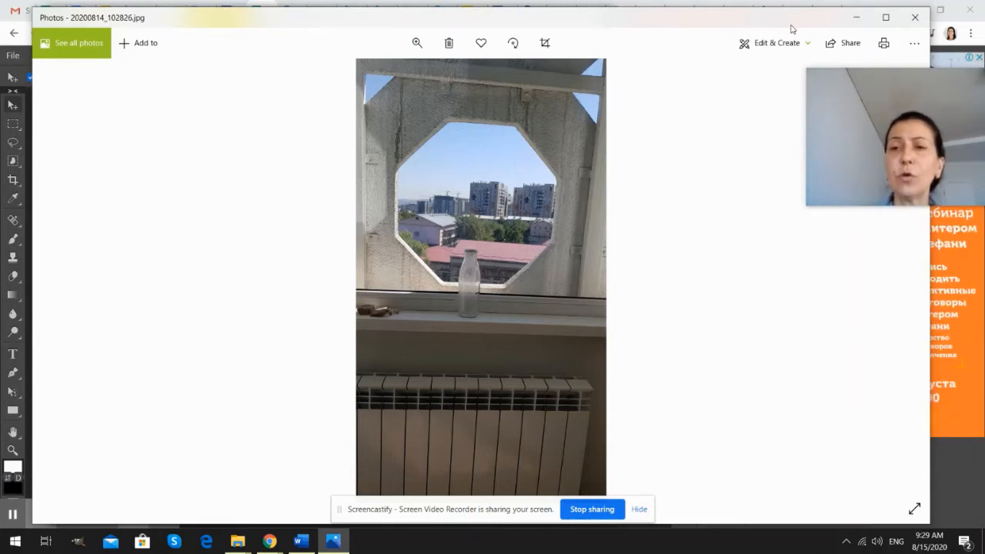
pyautogui.click(754, 46)
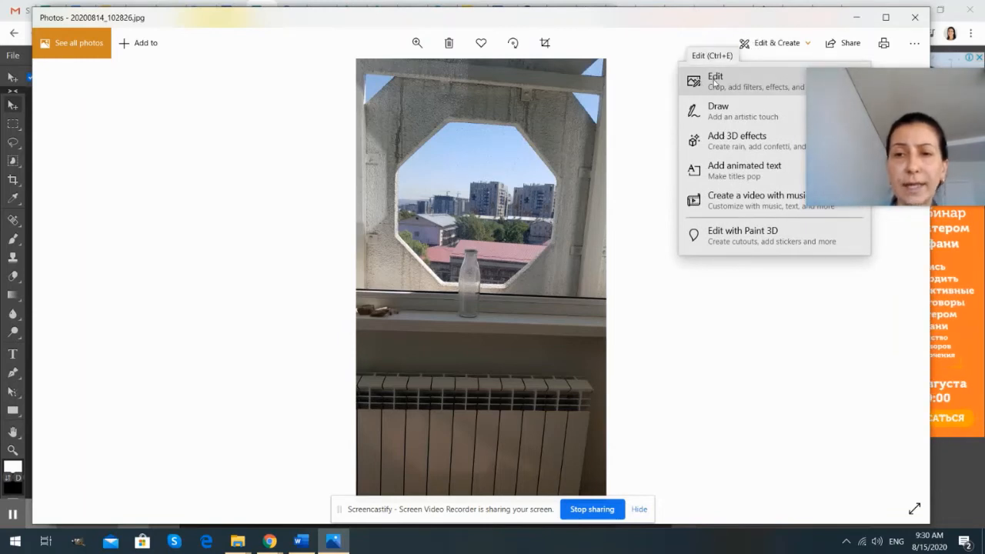
pyautogui.click(715, 82)
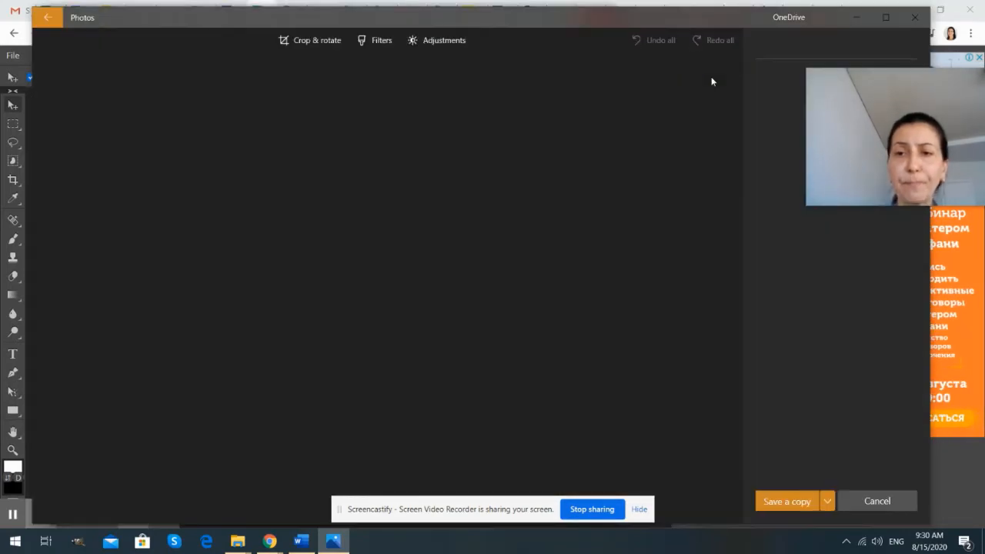
pyautogui.moveTo(903, 95); pyautogui.dragTo(898, 351)
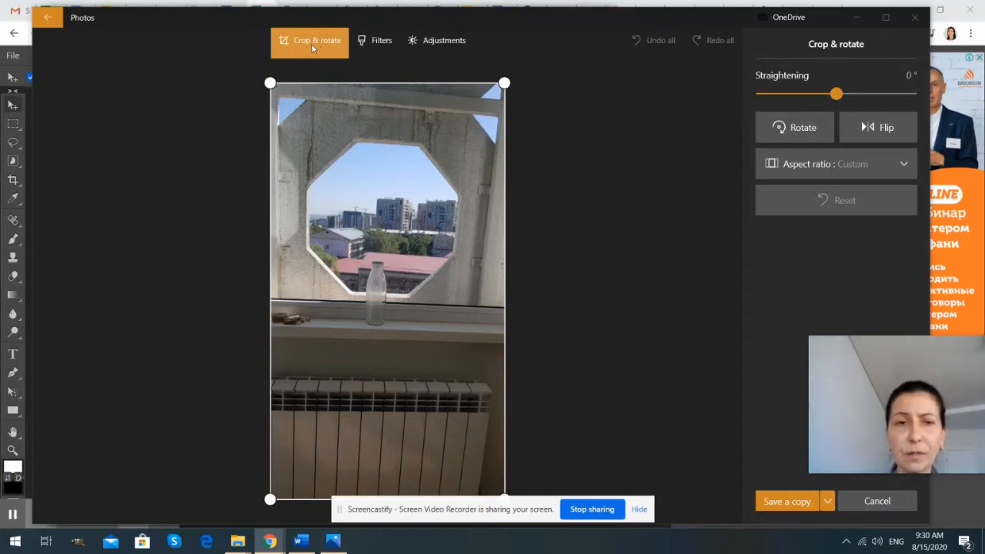
# Flip the photo horizontally and back again, and look through the available aspect ratios without choosing one.
pyautogui.click(866, 131)
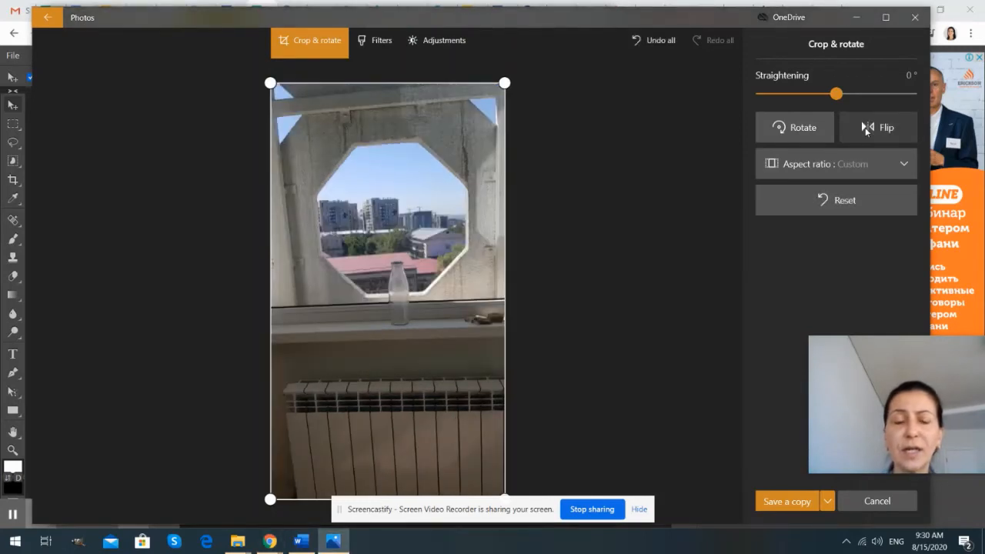
pyautogui.click(866, 132)
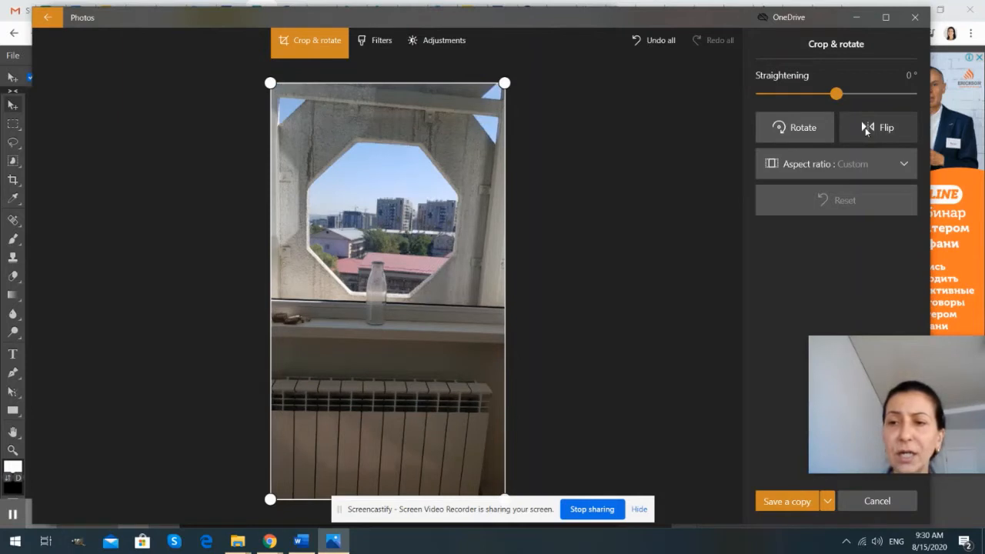
pyautogui.click(905, 166)
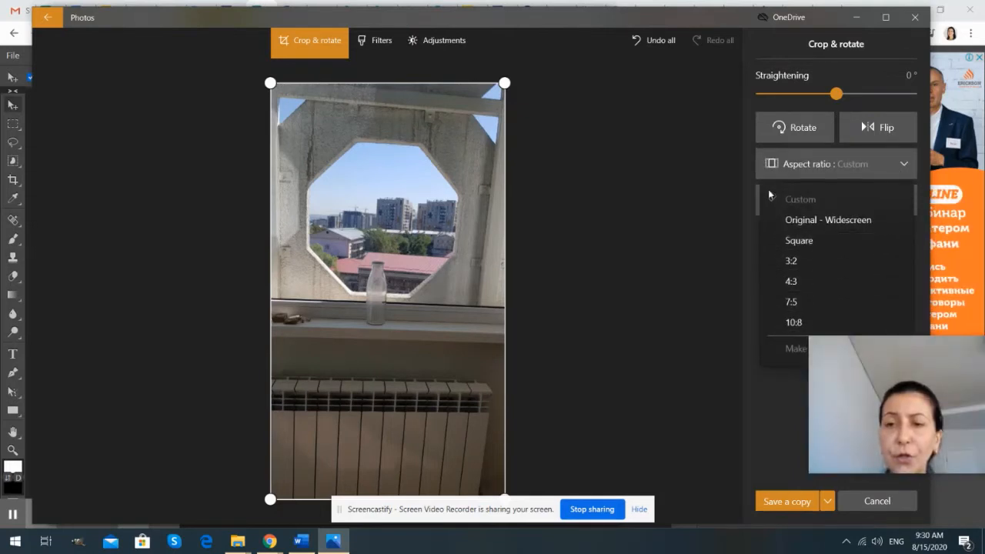
pyautogui.click(806, 129)
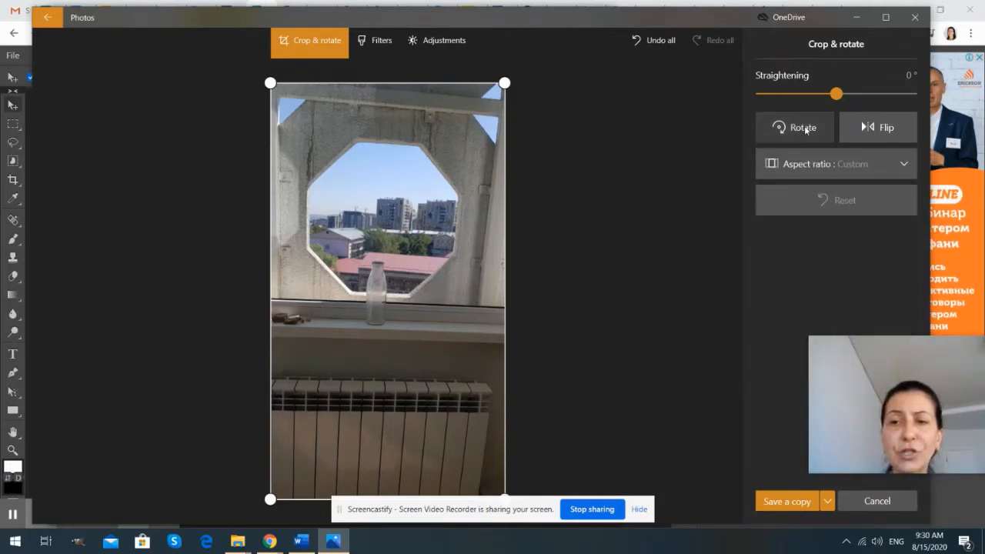
# Rotate the photo in quarter turns through a full circle back to upright.
pyautogui.click(799, 127)
pyautogui.click(800, 127)
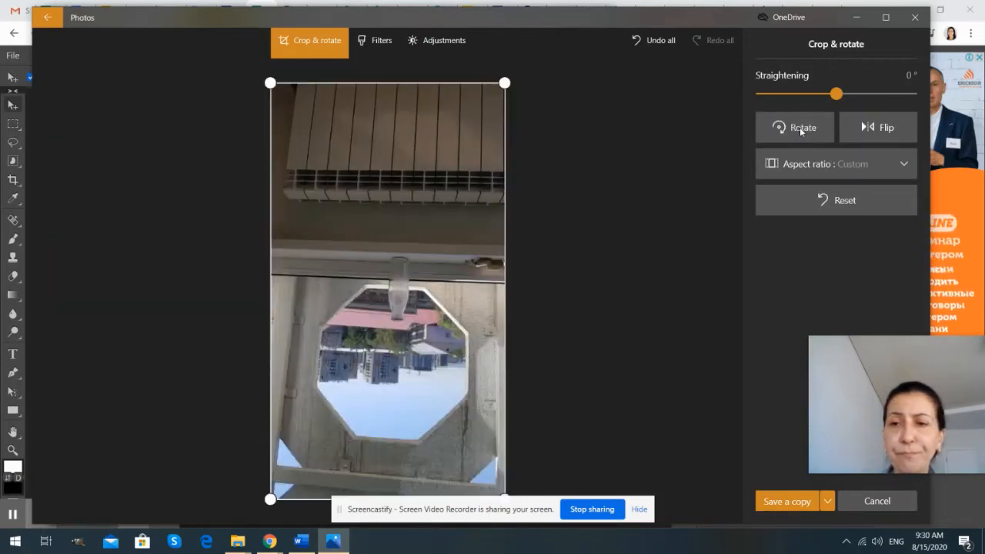
pyautogui.click(800, 127)
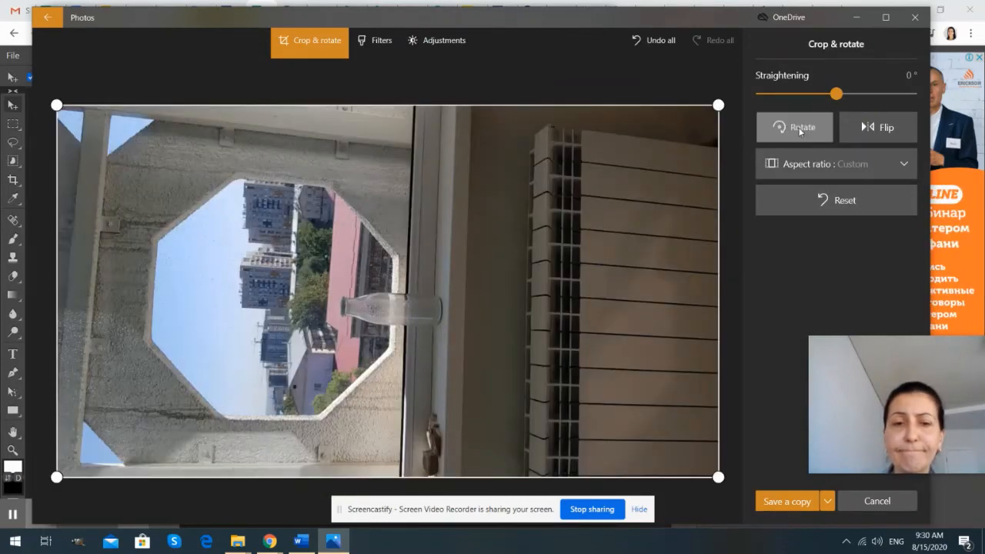
pyautogui.click(800, 129)
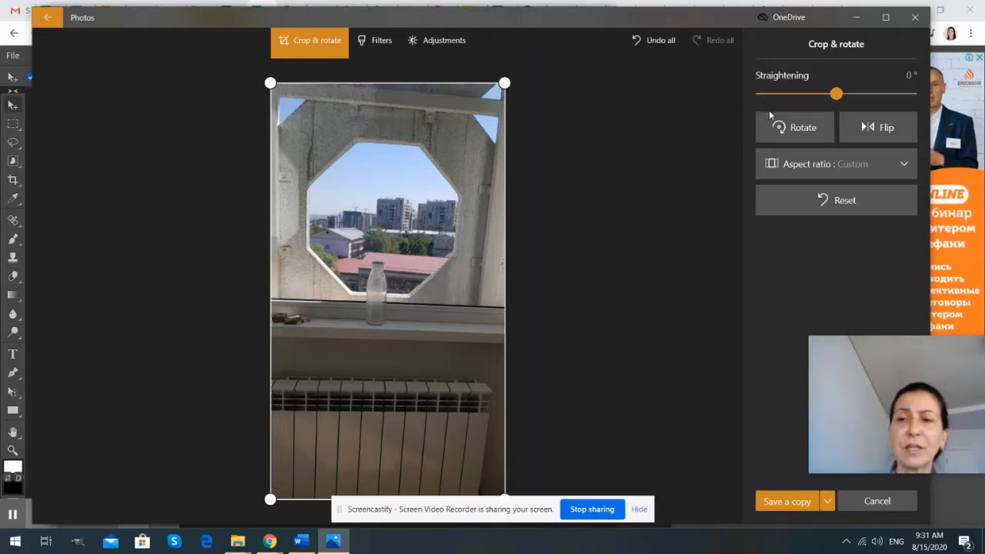
# Straighten the tilted window photo by 3°.
pyautogui.click(837, 94)
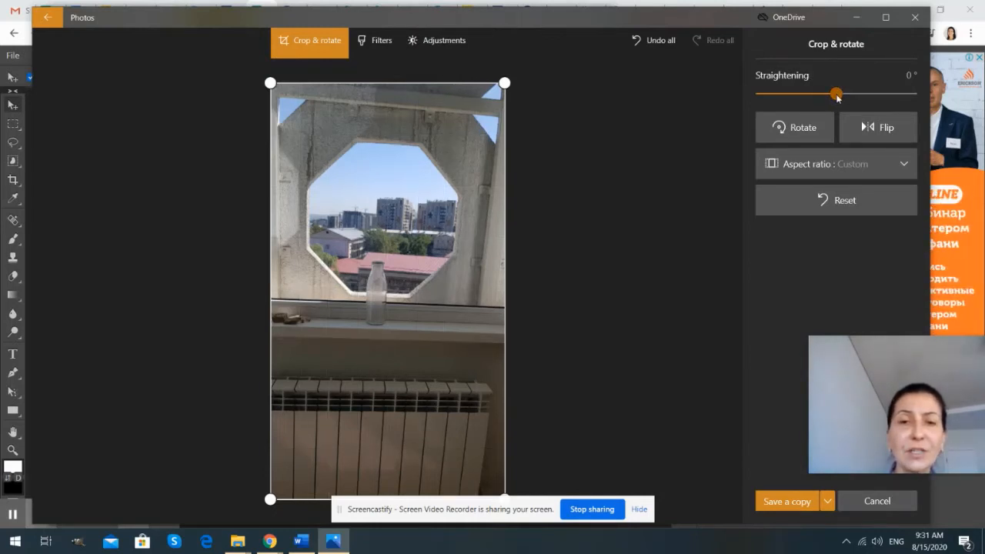
pyautogui.moveTo(838, 96); pyautogui.dragTo(836, 97)
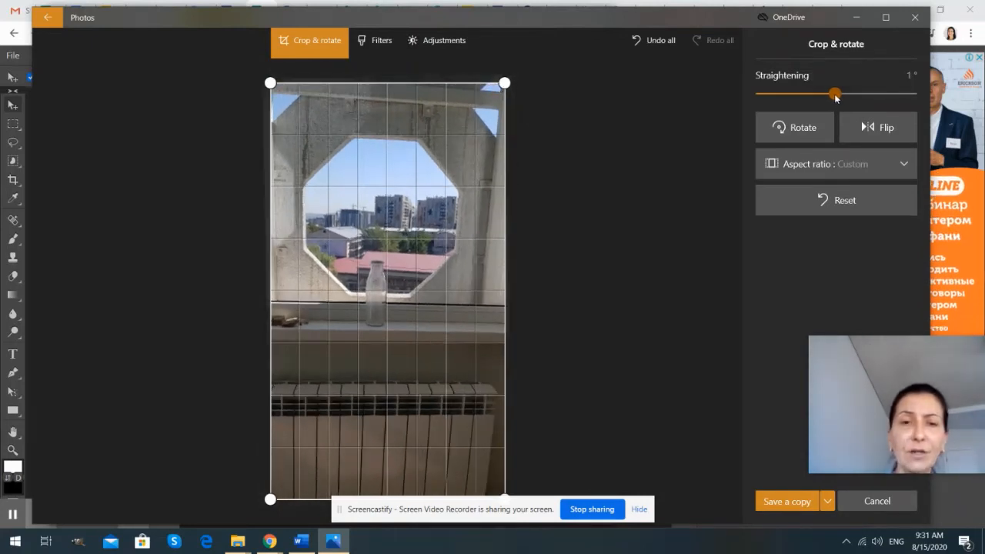
pyautogui.moveTo(836, 97); pyautogui.dragTo(831, 96)
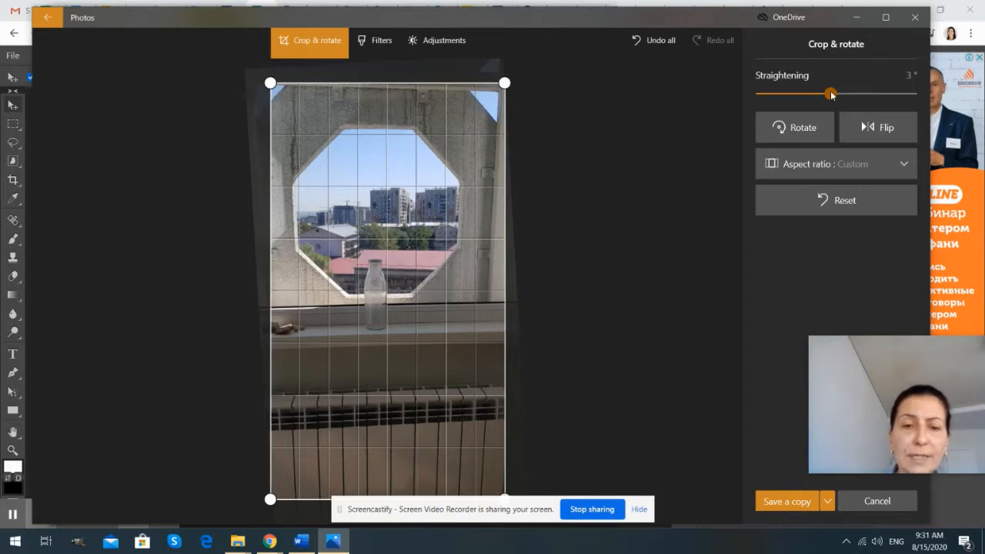
pyautogui.moveTo(832, 95); pyautogui.dragTo(832, 96)
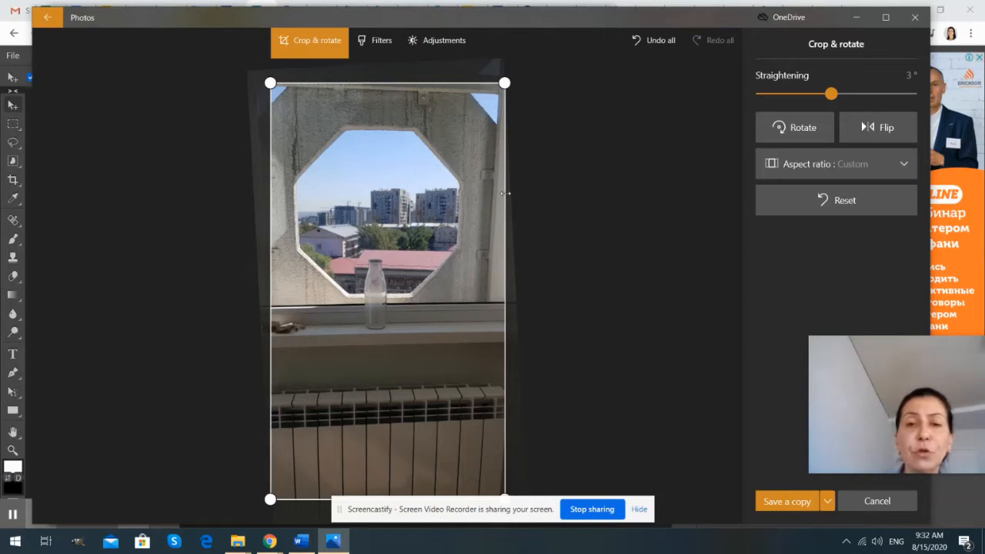
# Crop the photo on all four sides to the octagonal opening and the glass bottle, cutting off the radiator.
pyautogui.moveTo(506, 194); pyautogui.dragTo(478, 185)
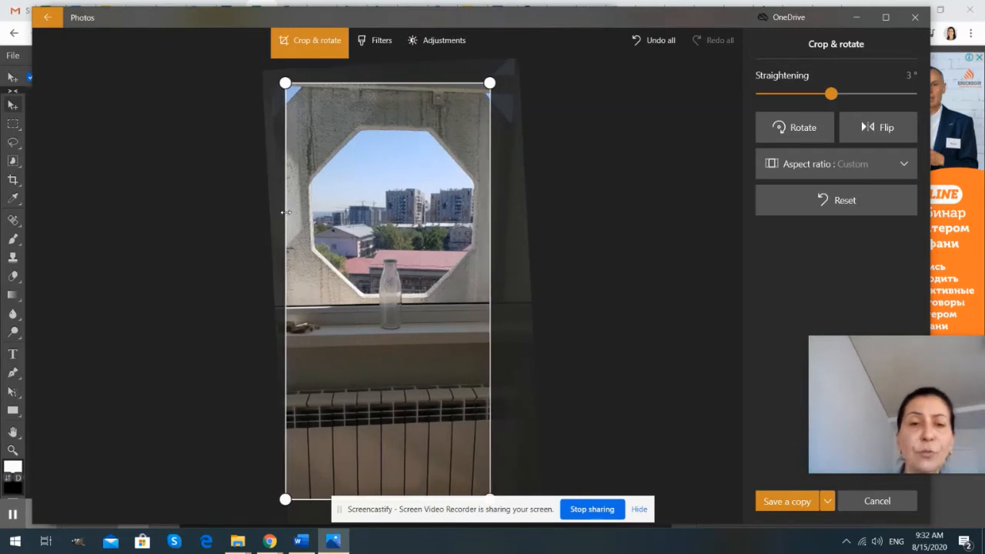
pyautogui.moveTo(285, 213); pyautogui.dragTo(301, 210)
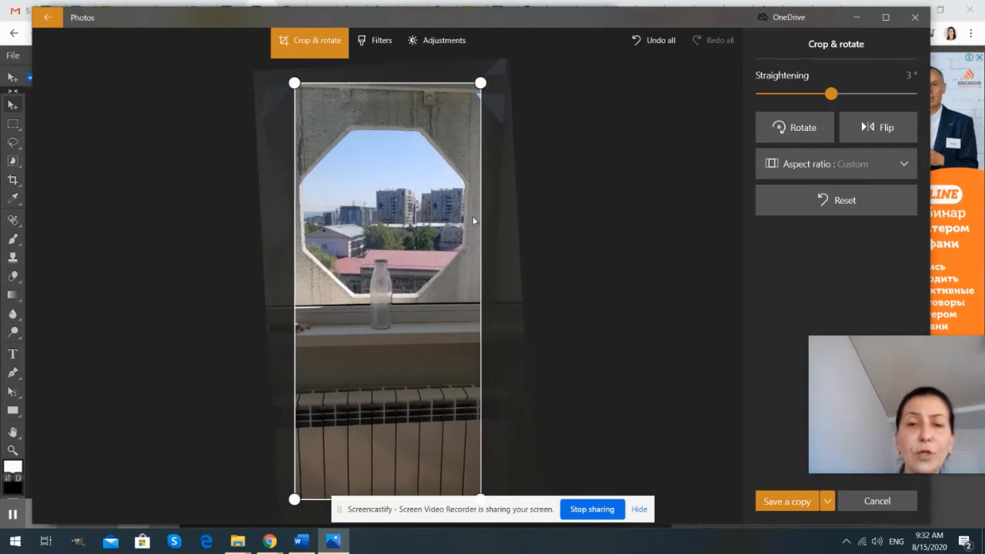
pyautogui.moveTo(482, 216); pyautogui.dragTo(468, 217)
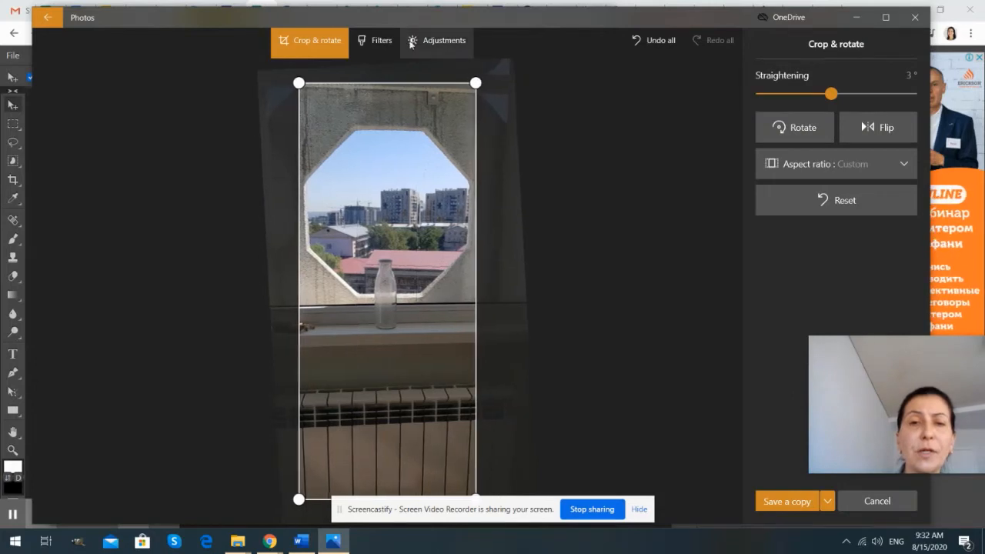
pyautogui.moveTo(397, 84); pyautogui.dragTo(393, 122)
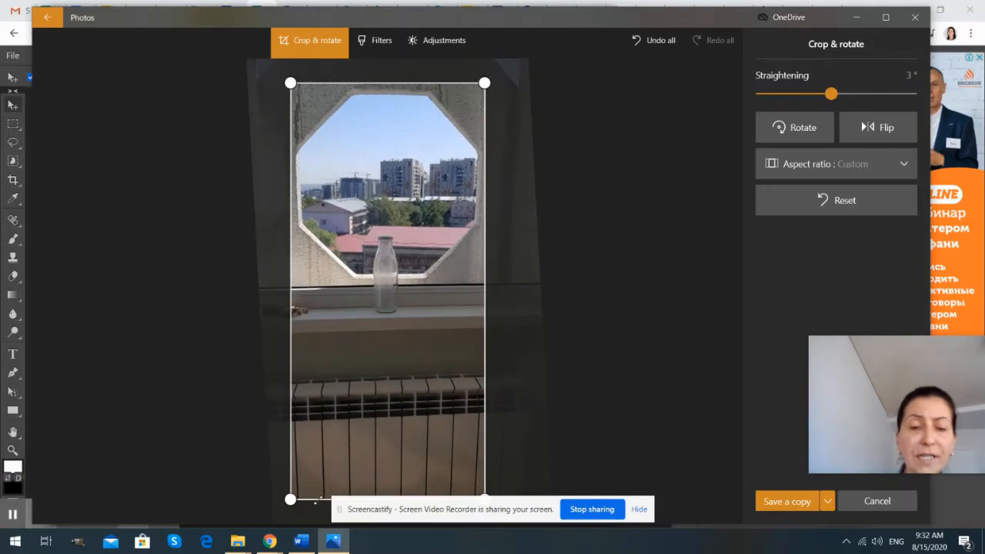
pyautogui.moveTo(315, 500); pyautogui.dragTo(321, 324)
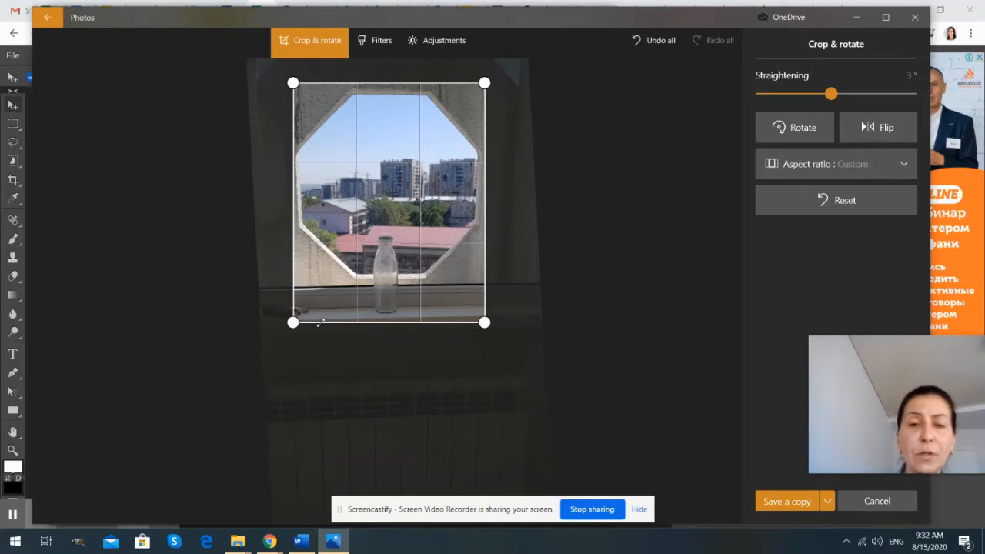
pyautogui.moveTo(321, 323); pyautogui.dragTo(321, 323)
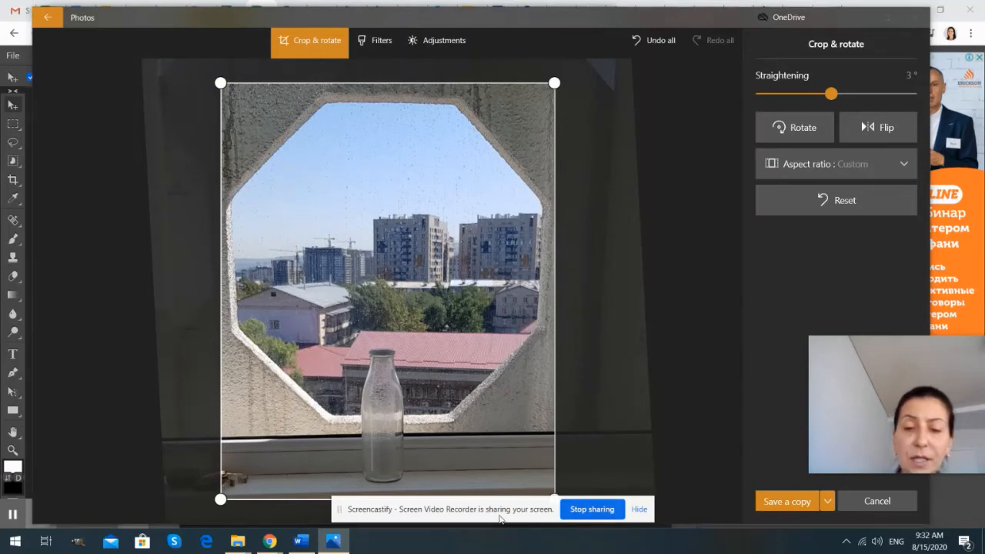
pyautogui.moveTo(499, 517); pyautogui.dragTo(552, 543)
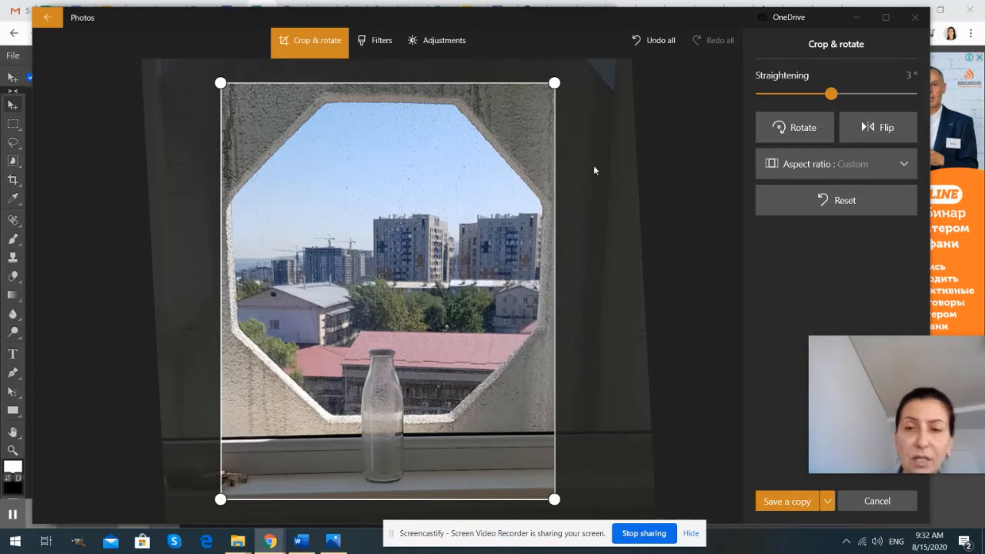
# Set the cropped photo's straightening to 2°.
pyautogui.click(832, 94)
pyautogui.moveTo(833, 95); pyautogui.dragTo(835, 96)
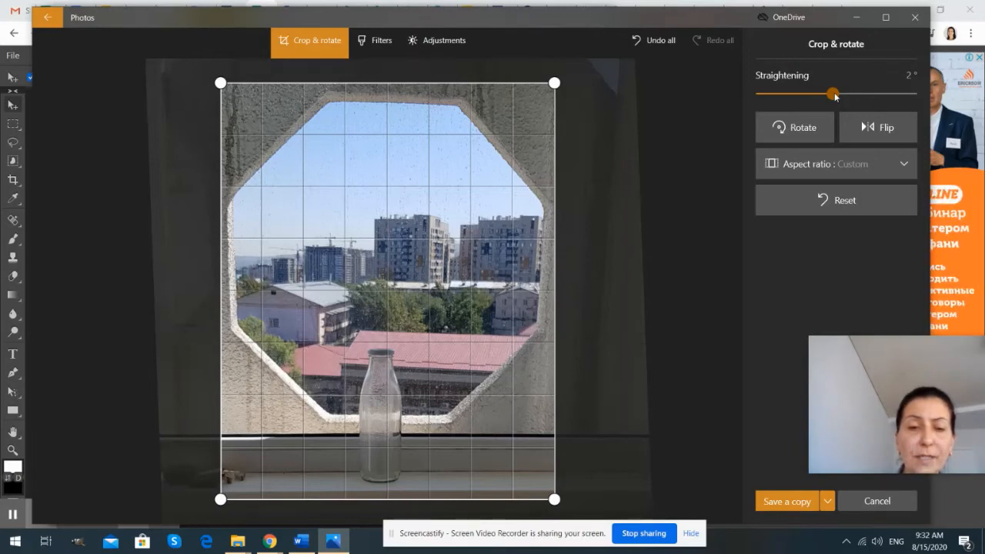
pyautogui.moveTo(835, 96); pyautogui.dragTo(835, 96)
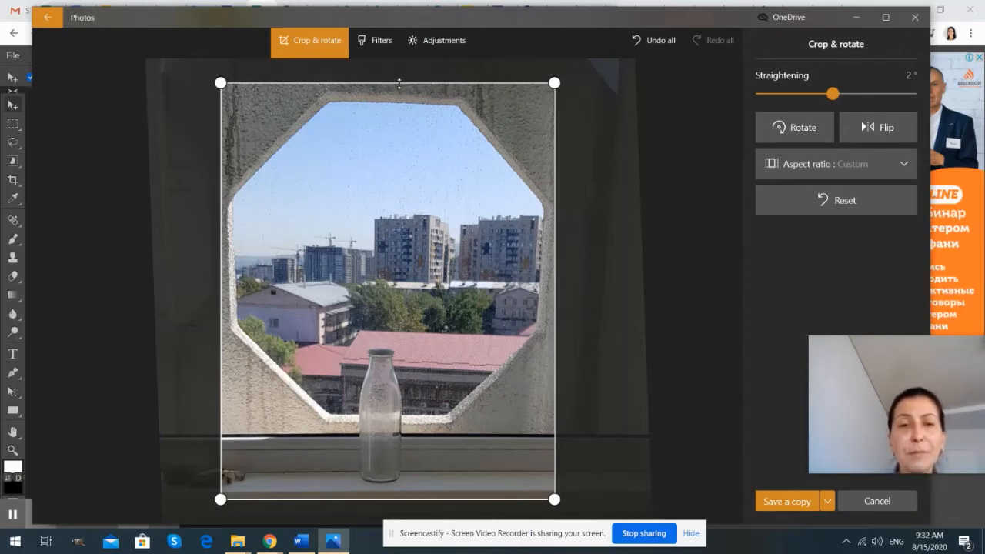
# Tighten the crop on all four sides so the window view and glass bottle fill the frame, cutting into the octagonal opening's edges.
pyautogui.moveTo(399, 83); pyautogui.dragTo(399, 84)
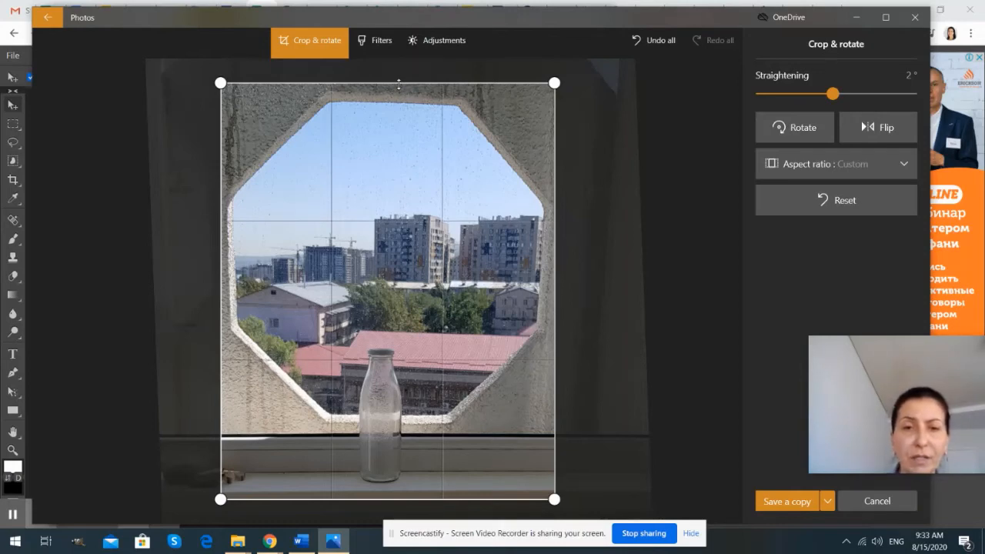
pyautogui.moveTo(399, 83); pyautogui.dragTo(401, 106)
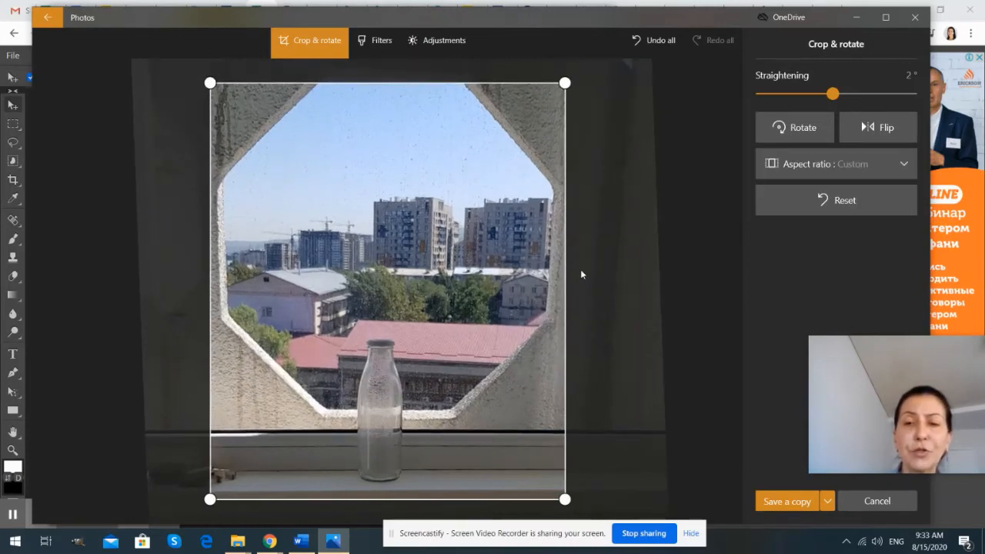
pyautogui.moveTo(566, 269); pyautogui.dragTo(541, 269)
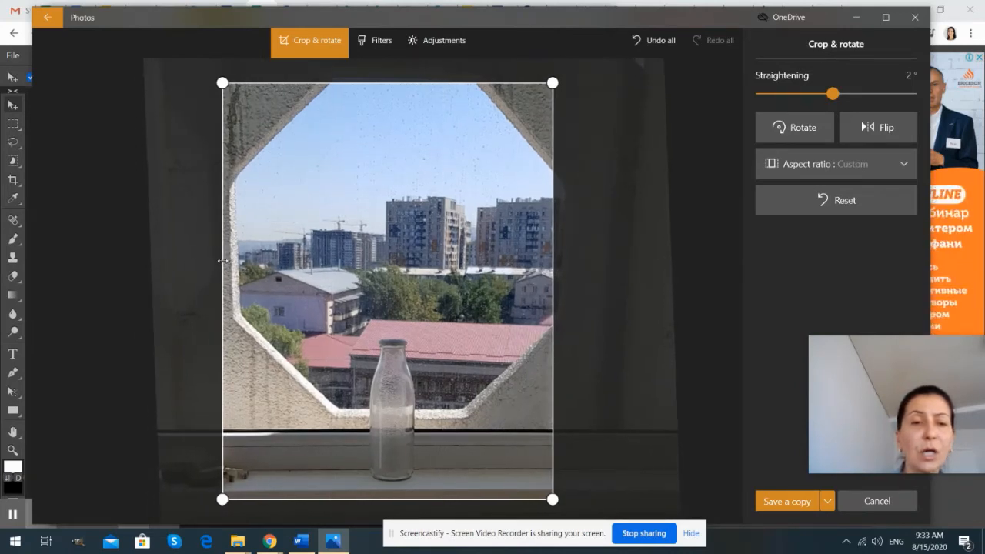
pyautogui.moveTo(231, 260); pyautogui.dragTo(245, 261)
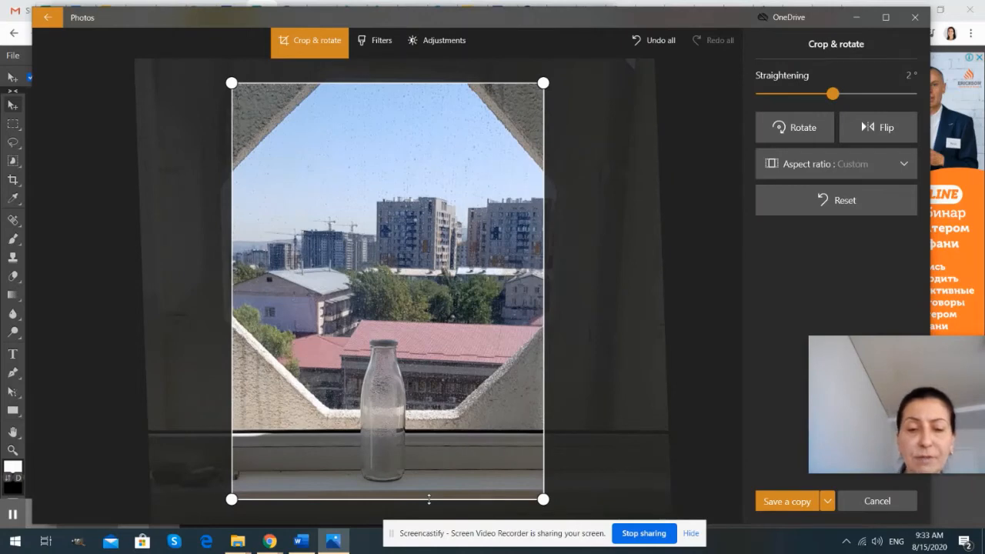
pyautogui.moveTo(429, 498); pyautogui.dragTo(431, 494)
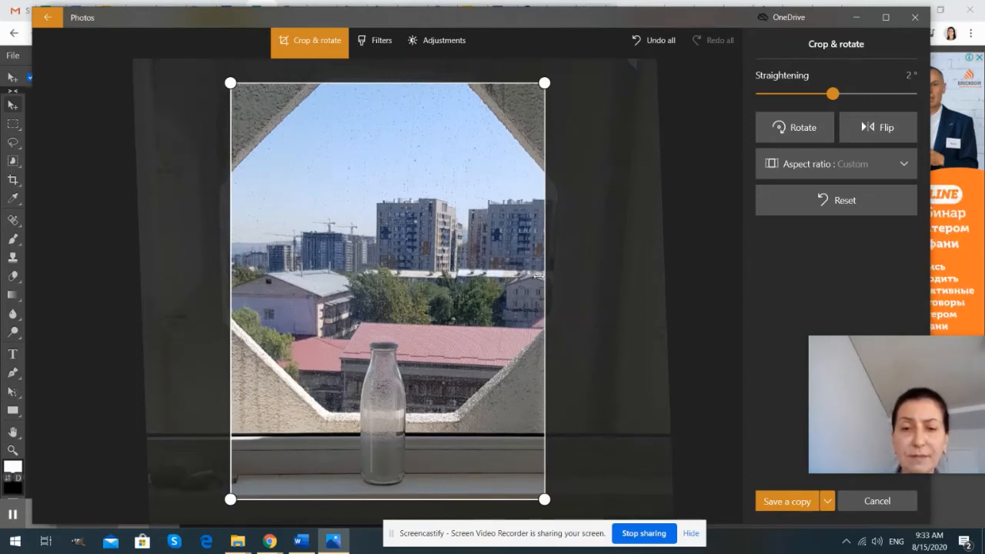
pyautogui.moveTo(545, 273); pyautogui.dragTo(544, 277)
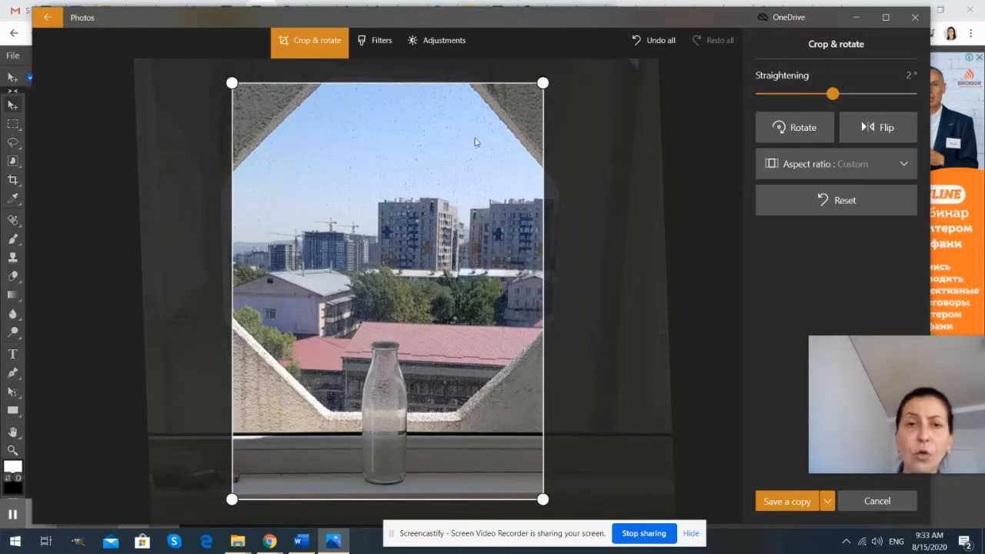
# Open the photo's adjustments and darken the picture slightly with Light, trying -6 and easing it back towards 0.
pyautogui.click(440, 40)
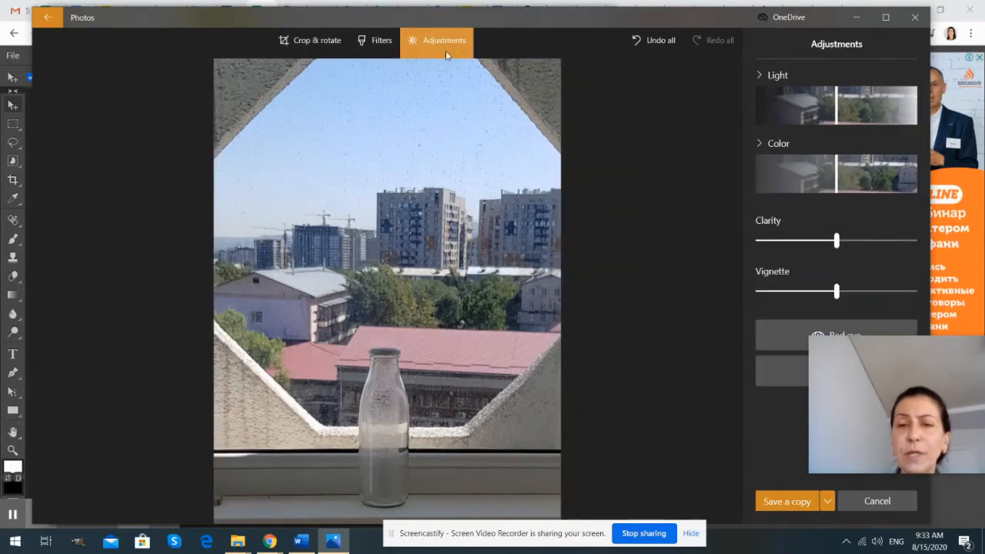
pyautogui.moveTo(846, 384)
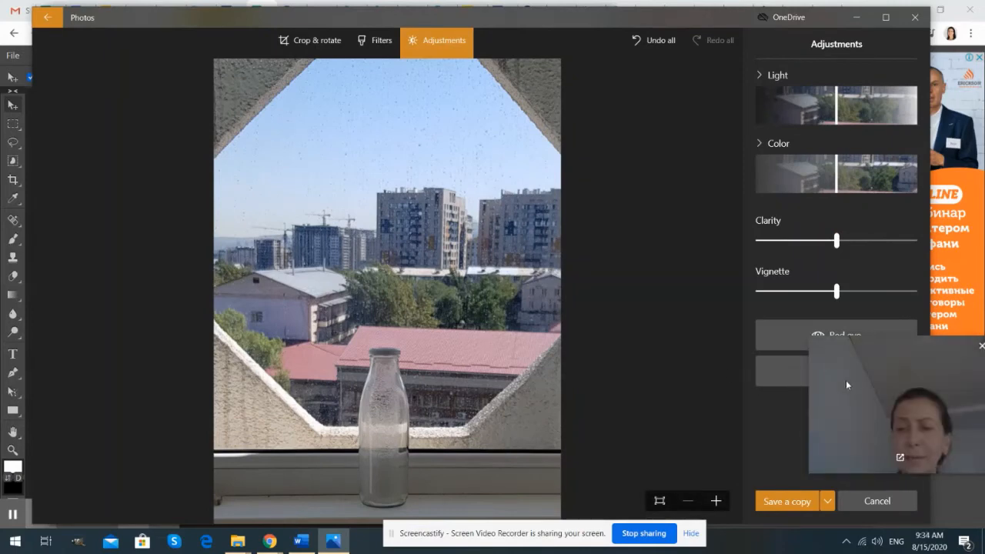
pyautogui.click(891, 359)
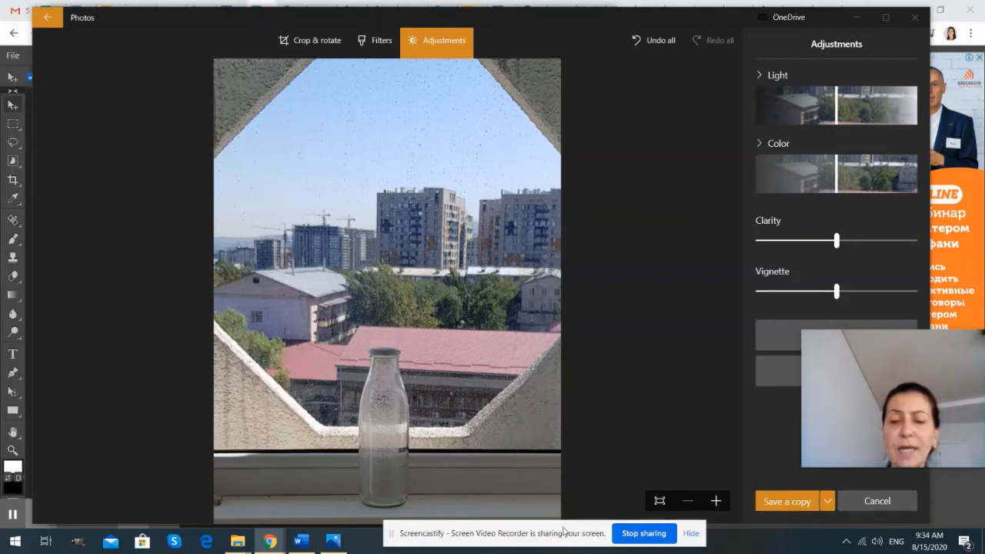
pyautogui.moveTo(561, 537); pyautogui.dragTo(601, 539)
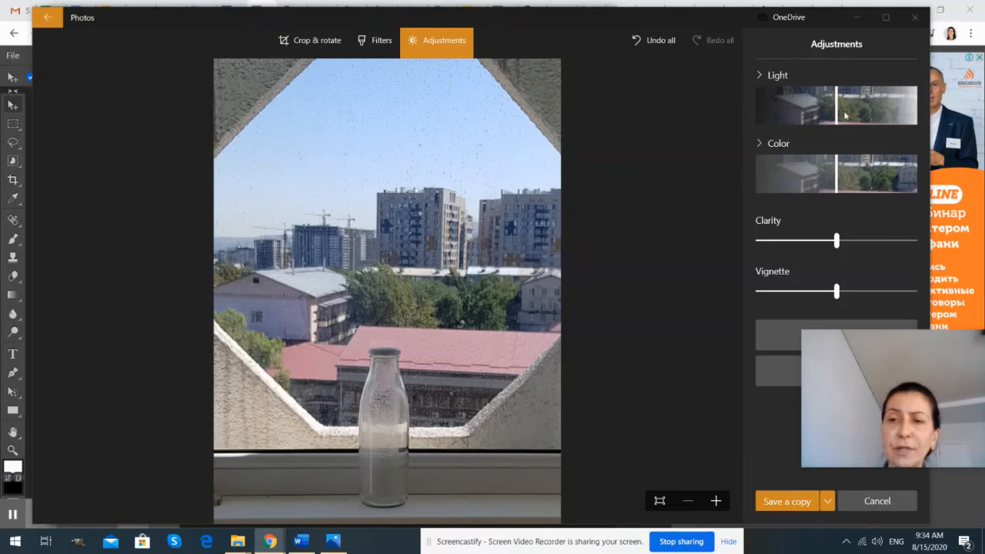
pyautogui.moveTo(845, 115)
pyautogui.mouseDown()
pyautogui.moveTo(885, 113)
pyautogui.moveTo(759, 119)
pyautogui.moveTo(873, 123)
pyautogui.moveTo(833, 123)
pyautogui.mouseUp()
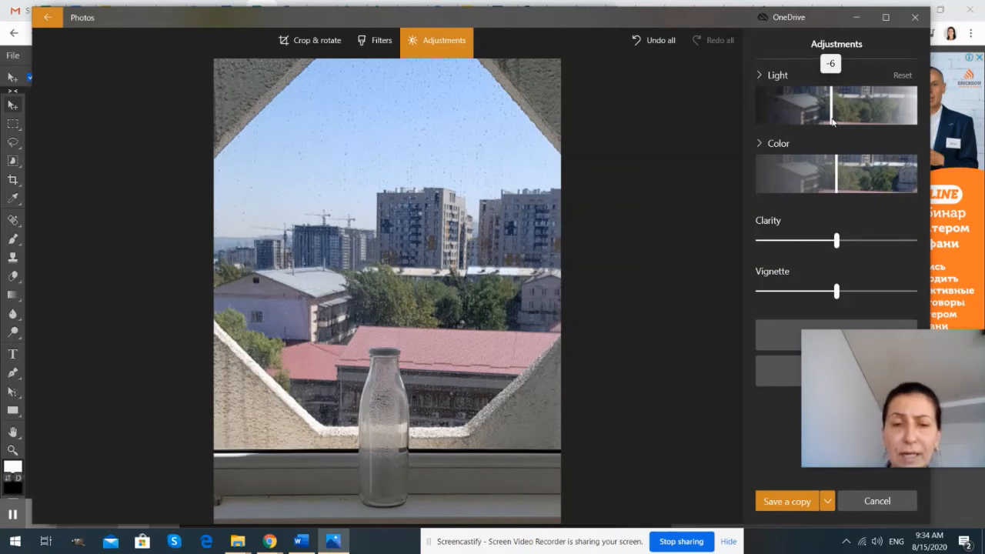
pyautogui.moveTo(832, 121); pyautogui.dragTo(834, 121)
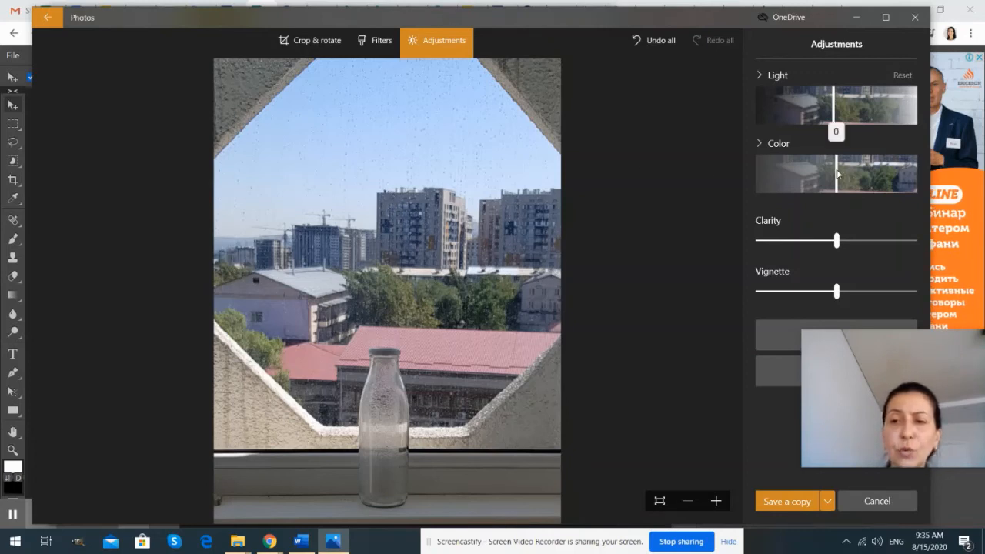
# Try Color at -100 and Clarity at 22, returning each adjustment to about 0.
pyautogui.moveTo(837, 174); pyautogui.dragTo(746, 179)
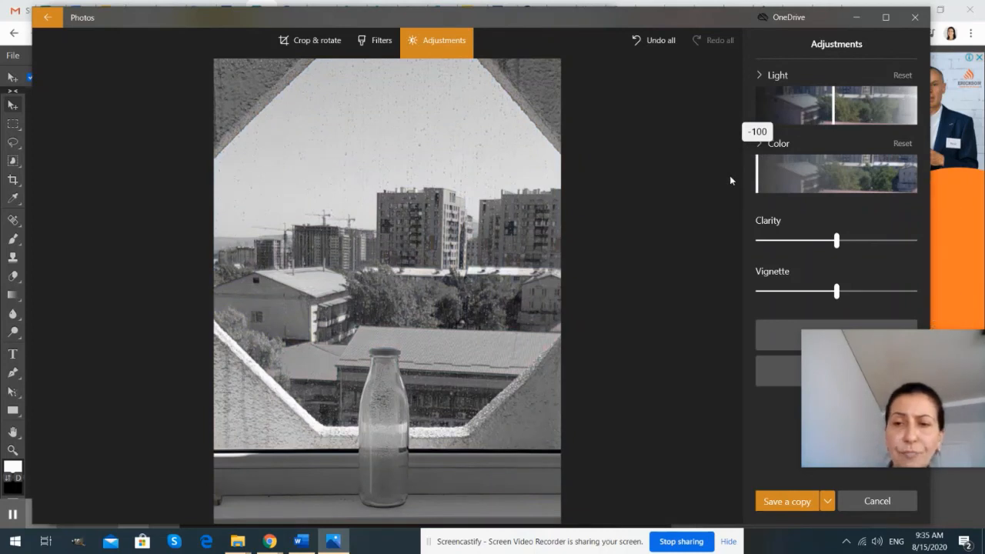
pyautogui.moveTo(729, 176); pyautogui.dragTo(835, 186)
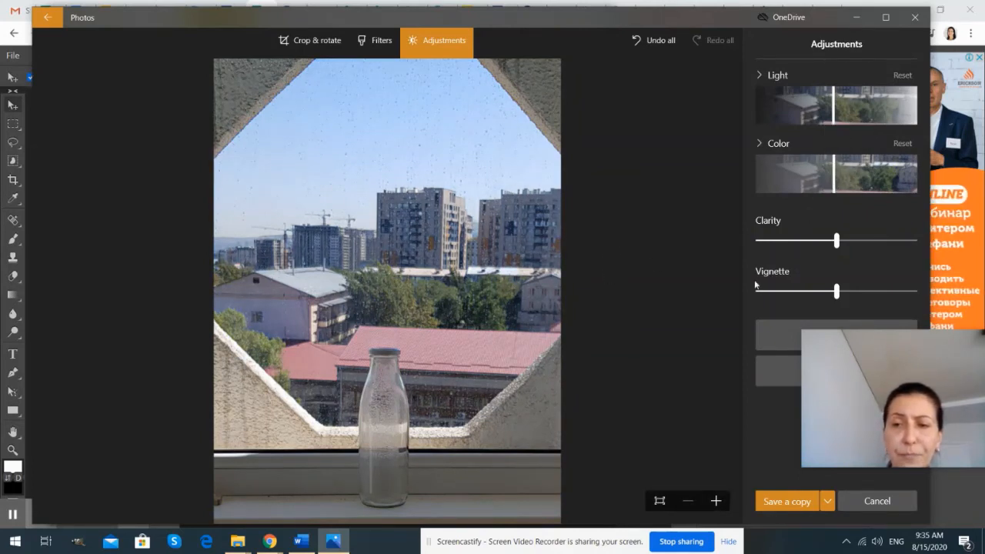
pyautogui.moveTo(838, 242)
pyautogui.mouseDown()
pyautogui.moveTo(774, 242)
pyautogui.moveTo(726, 258)
pyautogui.moveTo(926, 251)
pyautogui.moveTo(853, 251)
pyautogui.mouseUp()
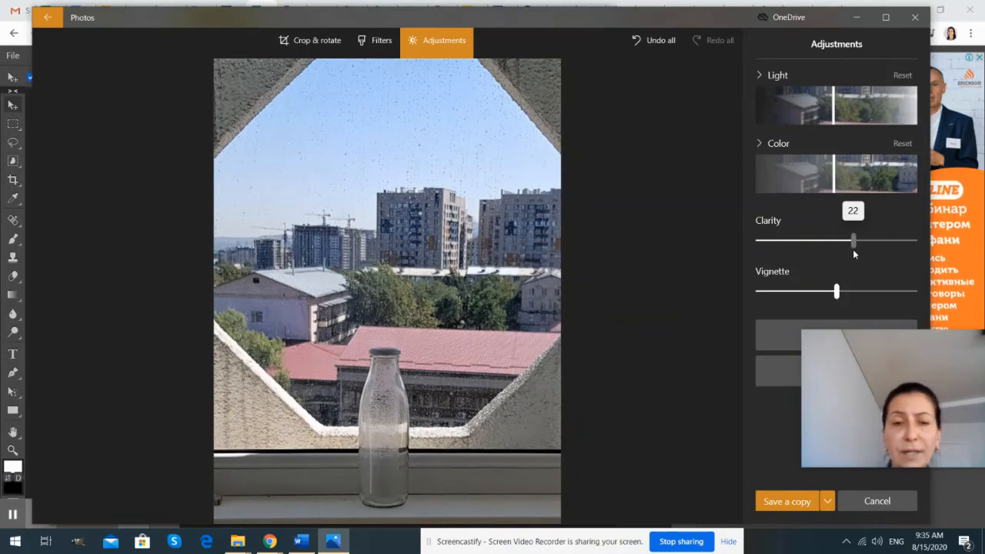
pyautogui.moveTo(853, 249); pyautogui.dragTo(837, 250)
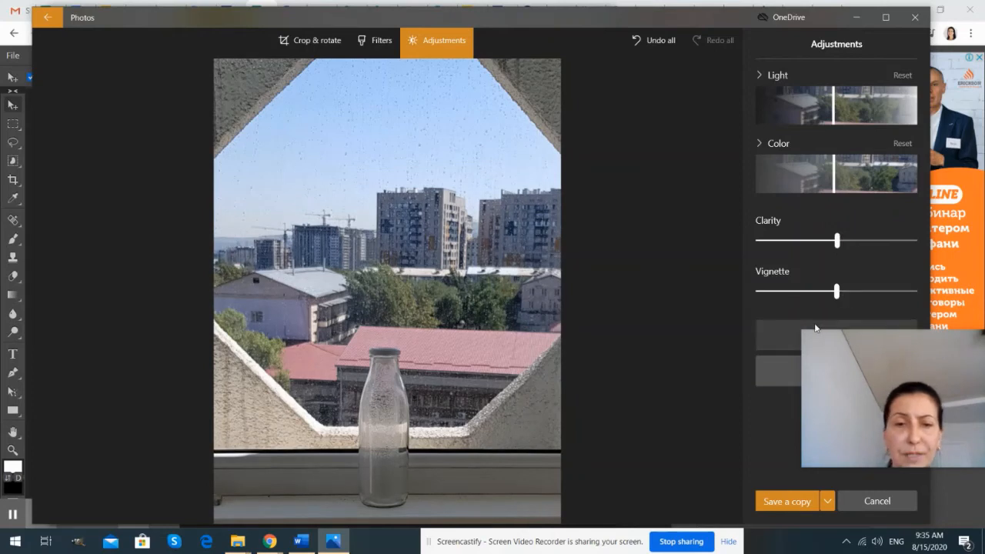
# Brighten the photo slightly with Light and try Vignette at -47 and -33, returning the vignette to about 0.
pyautogui.click(837, 294)
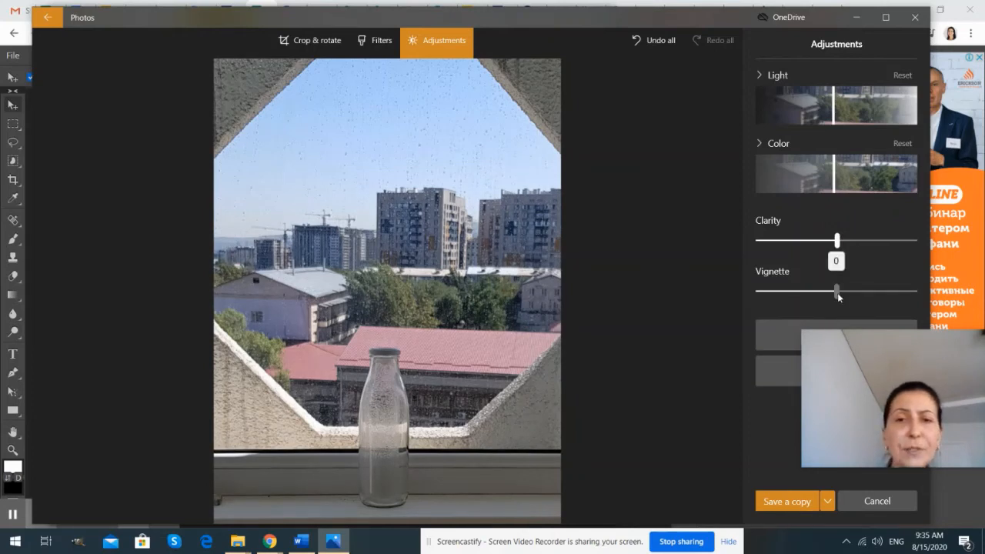
pyautogui.moveTo(842, 297)
pyautogui.mouseDown()
pyautogui.moveTo(913, 292)
pyautogui.moveTo(798, 299)
pyautogui.moveTo(835, 302)
pyautogui.mouseUp()
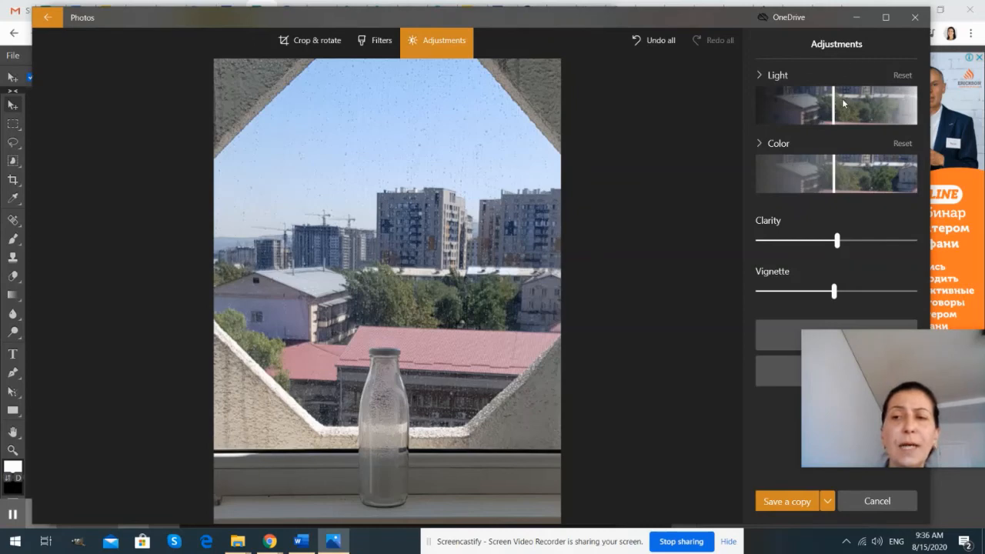
pyautogui.moveTo(835, 106)
pyautogui.mouseDown()
pyautogui.moveTo(873, 108)
pyautogui.moveTo(790, 112)
pyautogui.moveTo(840, 111)
pyautogui.mouseUp()
pyautogui.moveTo(846, 293); pyautogui.dragTo(801, 298)
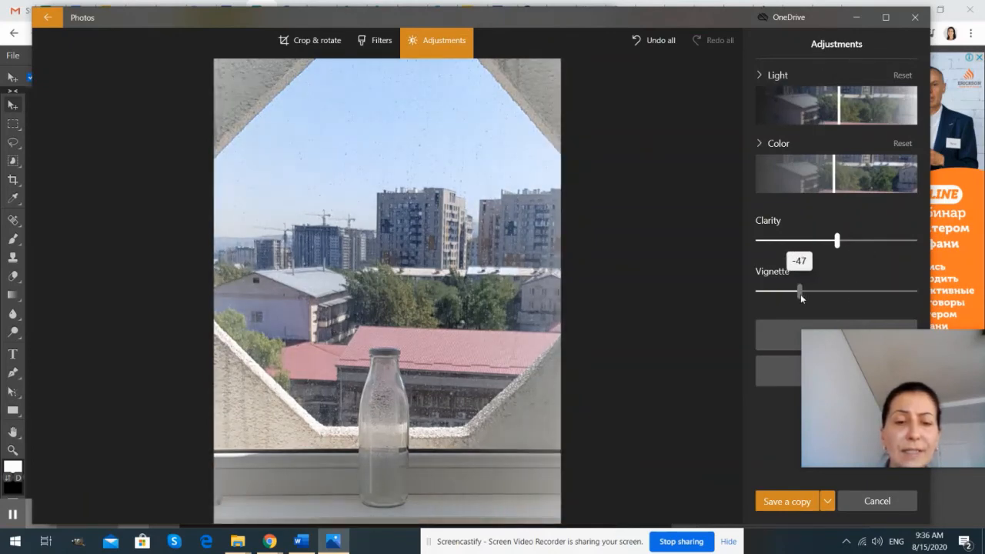
pyautogui.moveTo(806, 299)
pyautogui.mouseDown()
pyautogui.moveTo(827, 297)
pyautogui.moveTo(811, 289)
pyautogui.mouseUp()
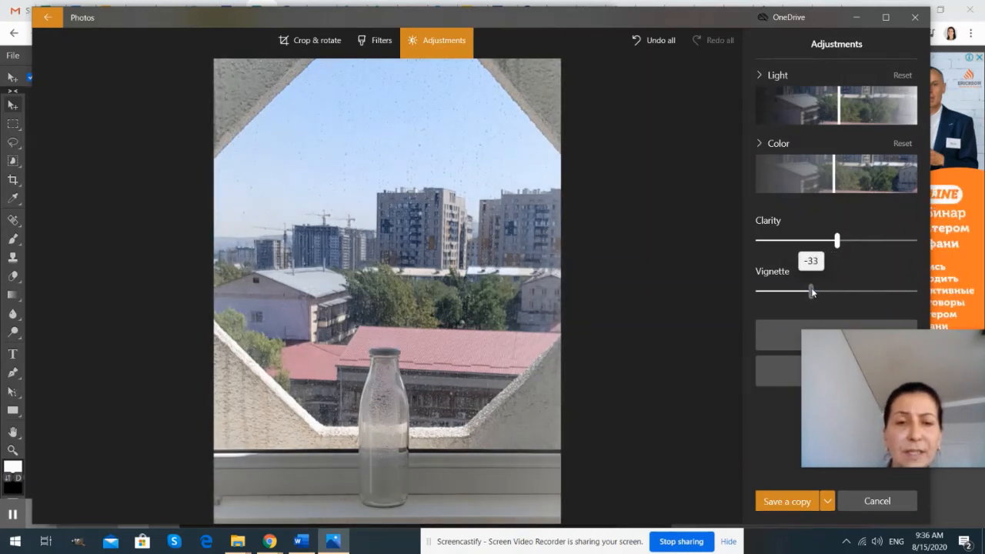
pyautogui.moveTo(811, 291); pyautogui.dragTo(836, 291)
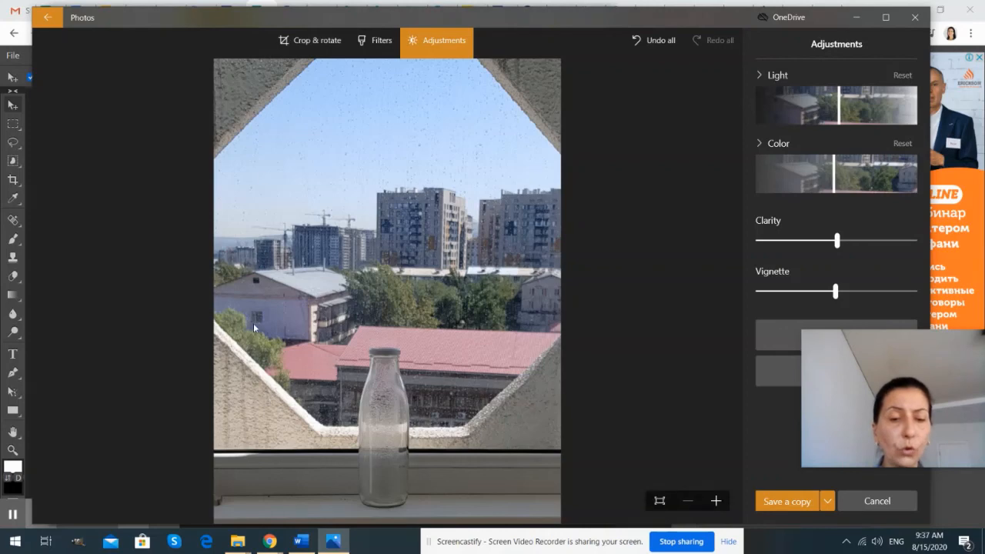
# Look at the original photos in the Bottles and Light folder in File Explorer and return to the photo being edited.
pyautogui.click(238, 541)
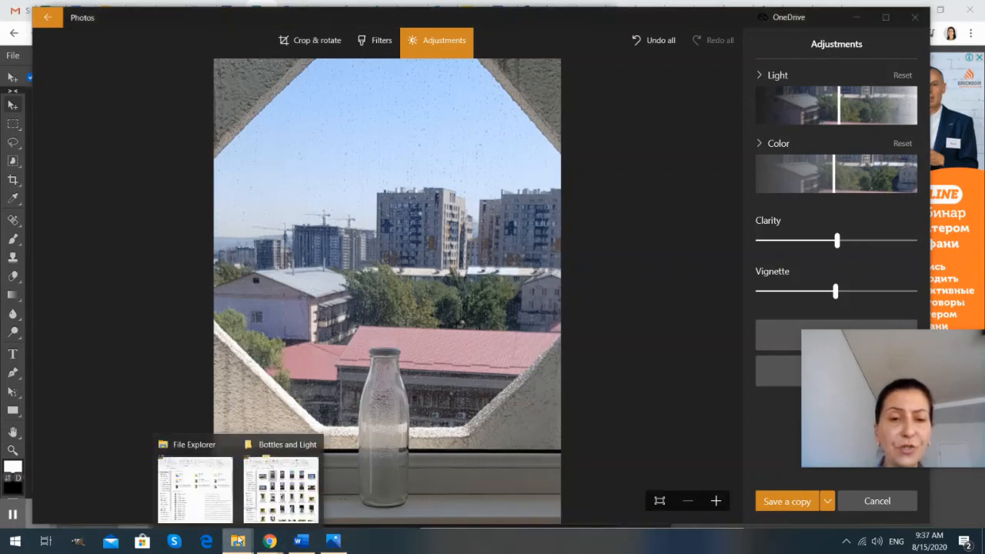
pyautogui.click(274, 499)
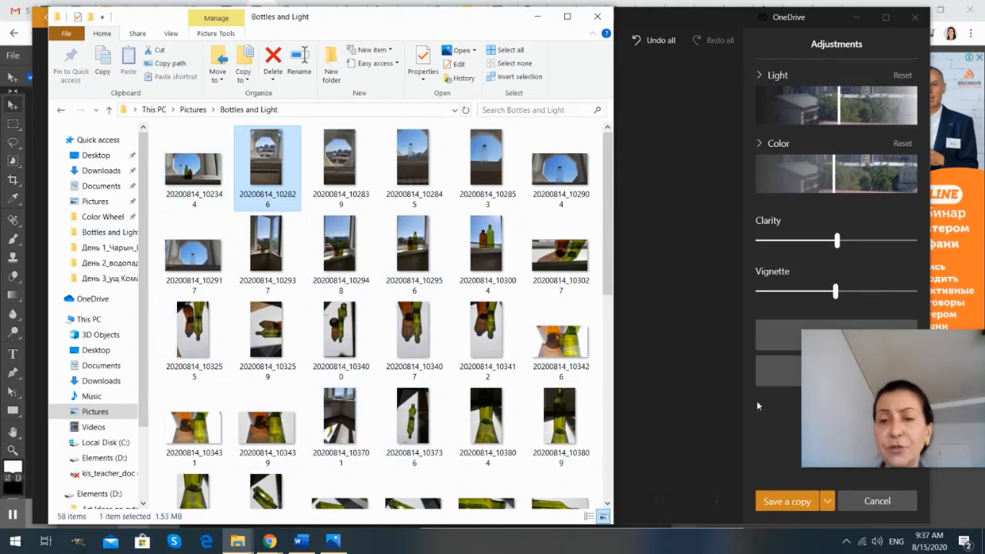
pyautogui.click(691, 335)
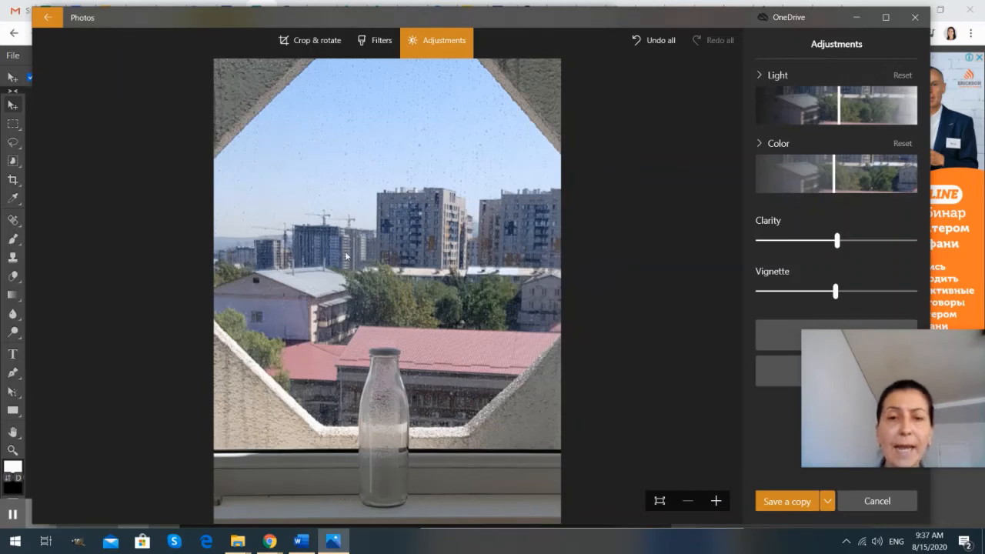
# Save the cropped and adjusted bottle photo as a separate copy and close the photo viewer.
pyautogui.click(309, 42)
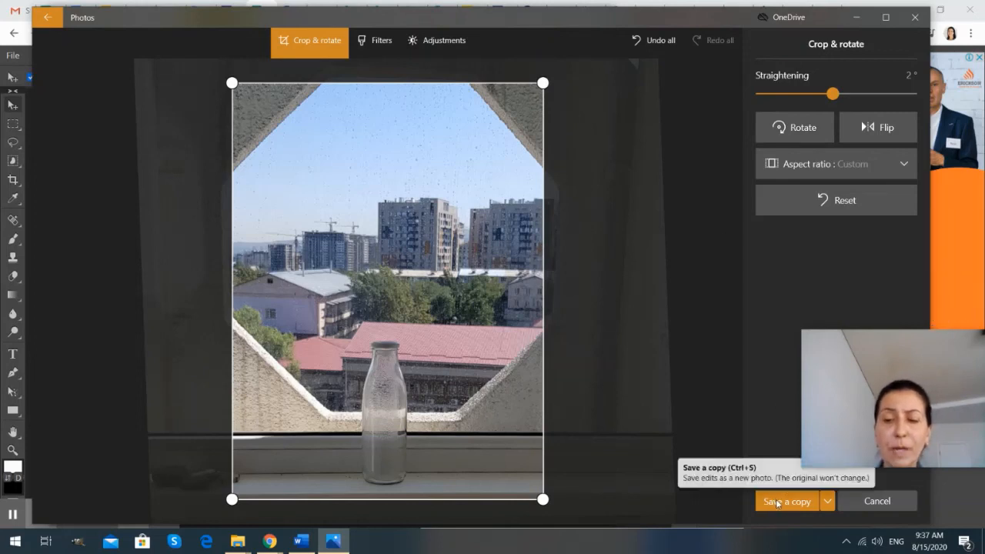
pyautogui.click(829, 504)
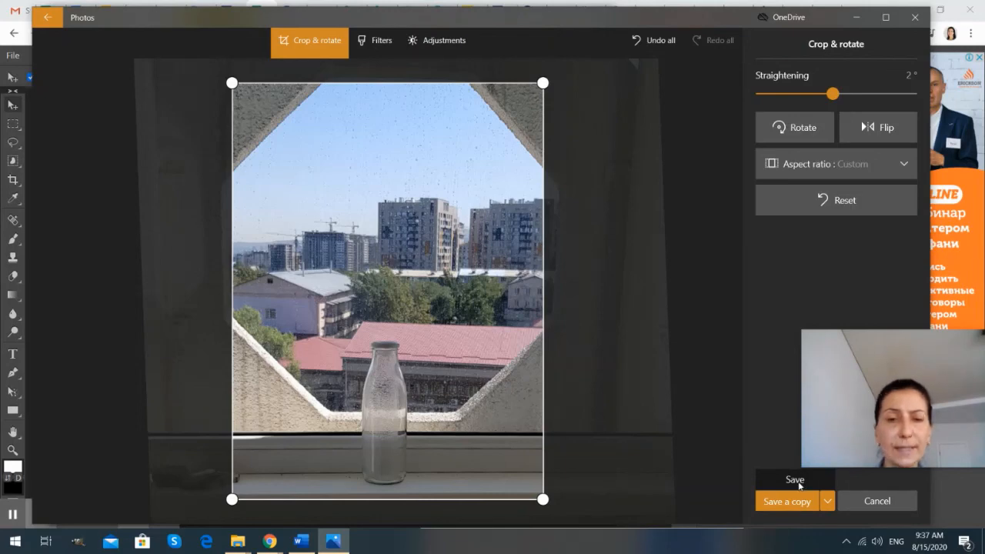
pyautogui.click(797, 481)
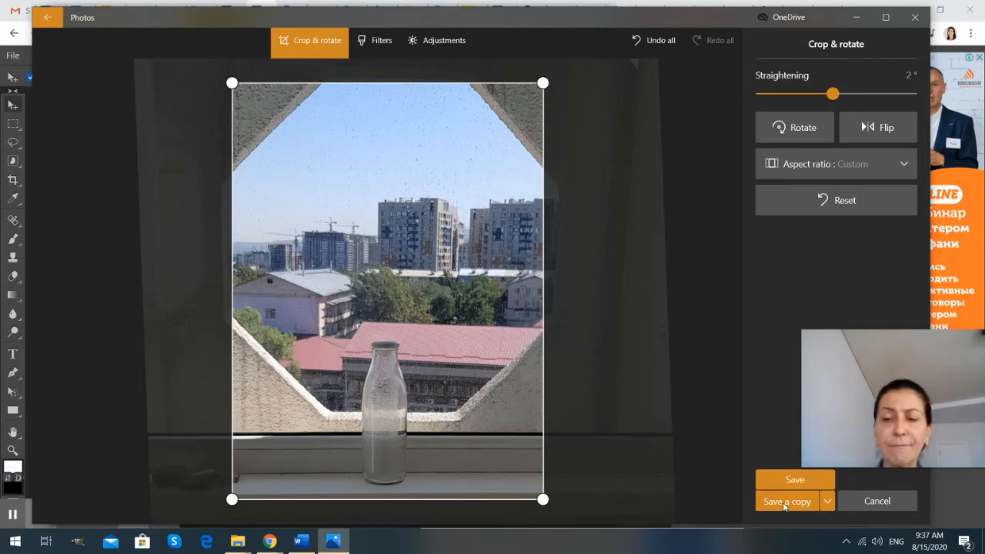
pyautogui.click(785, 504)
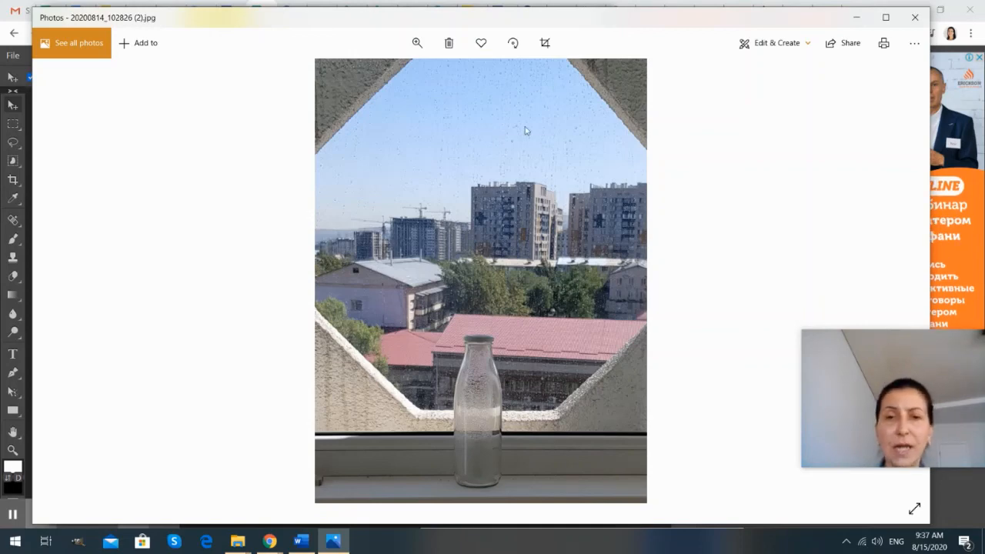
pyautogui.click(916, 17)
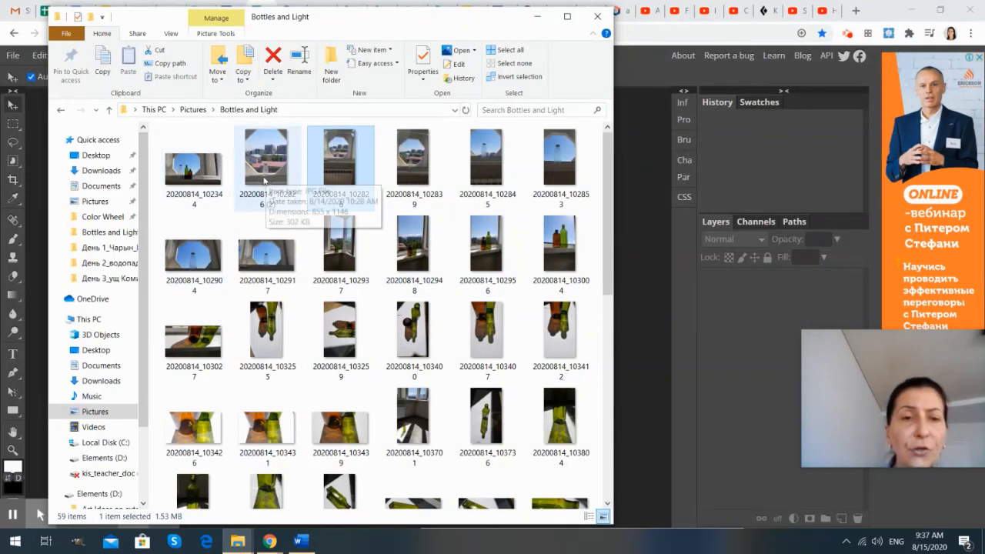
# Rename the newly saved copy in the Bottles and Light folder as Trial 2.
pyautogui.rightClick(266, 180)
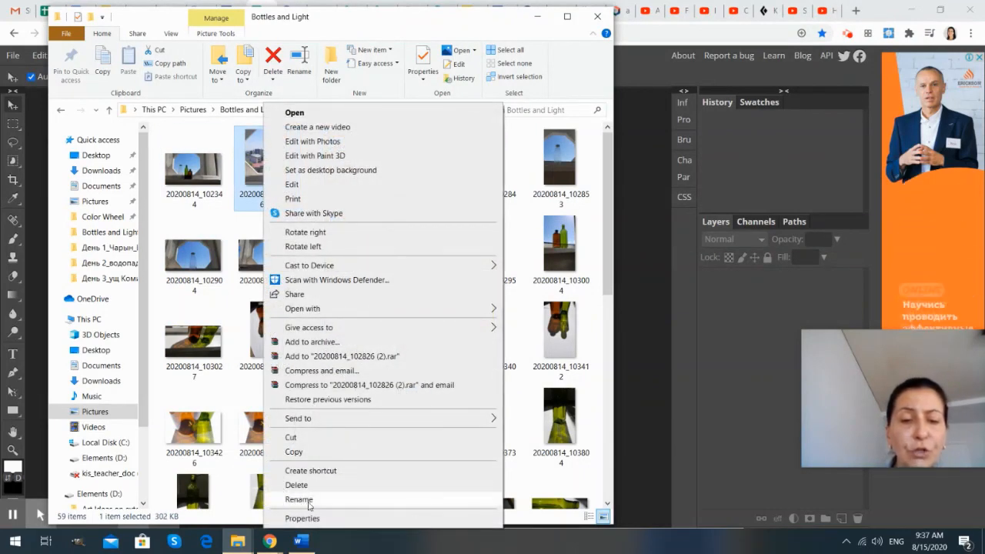
pyautogui.click(299, 499)
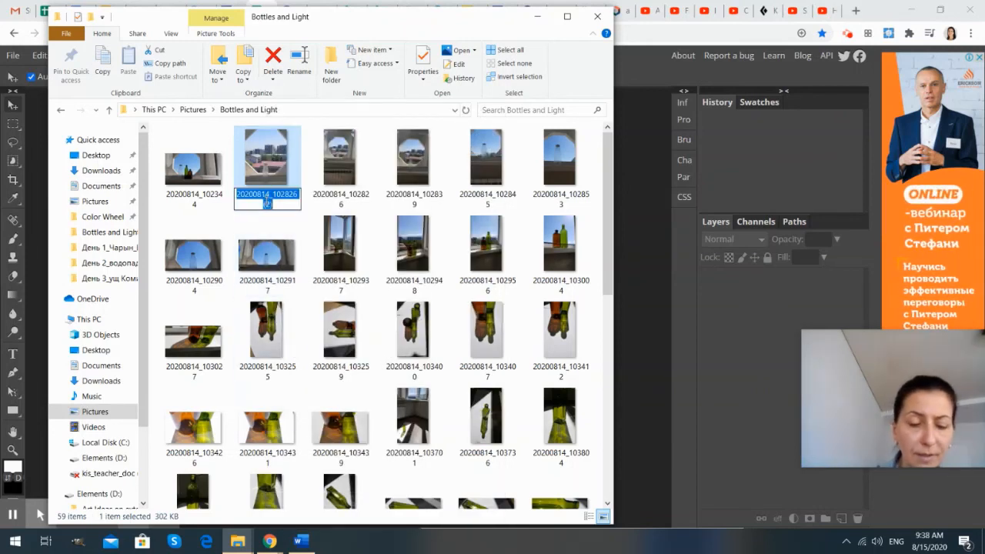
pyautogui.write('Trial')
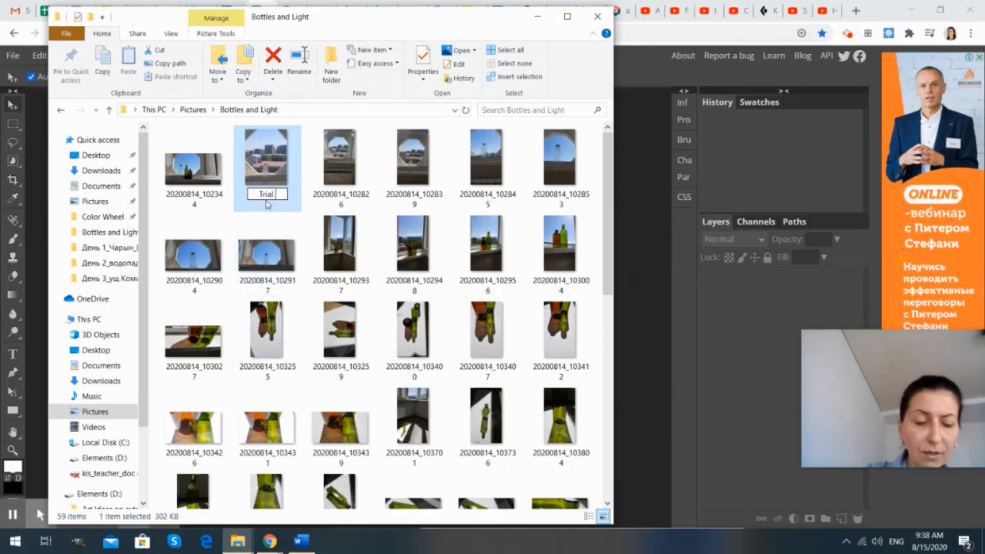
pyautogui.write(' 2')
pyautogui.press('Return')
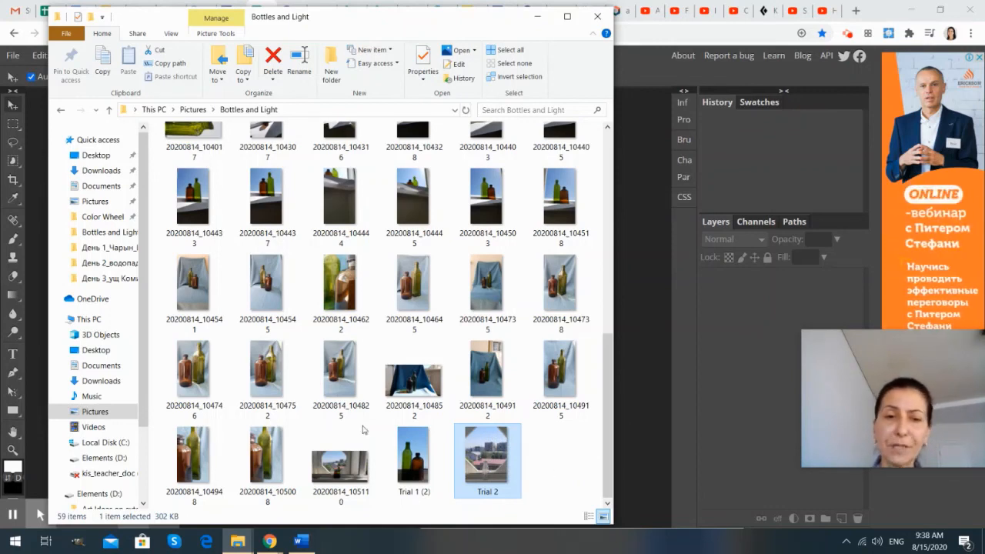
# Open the first photo in the Bottles and Light folder, 20200814_102344, in Photos.
pyautogui.hotkey('ctrl', 'n')
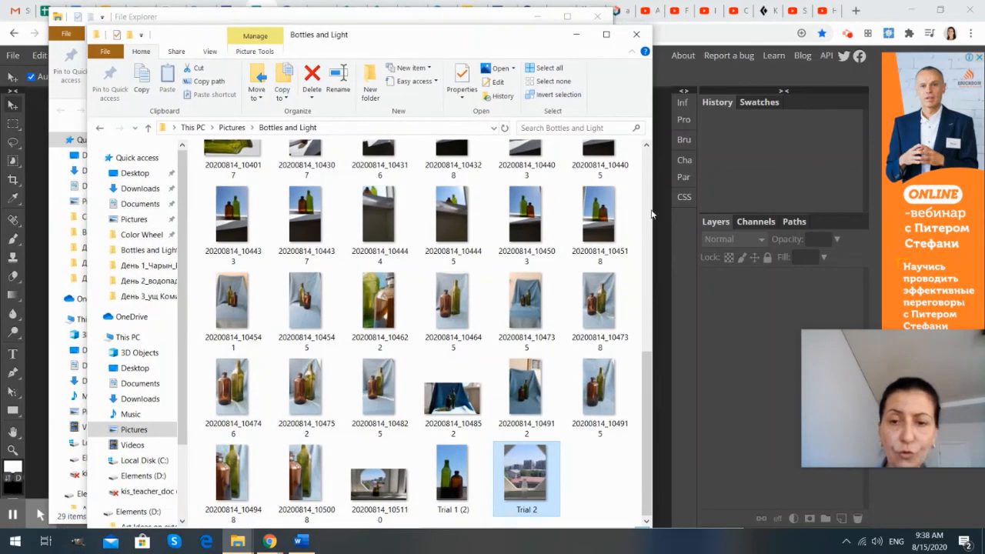
pyautogui.scroll(8, 539, 362)
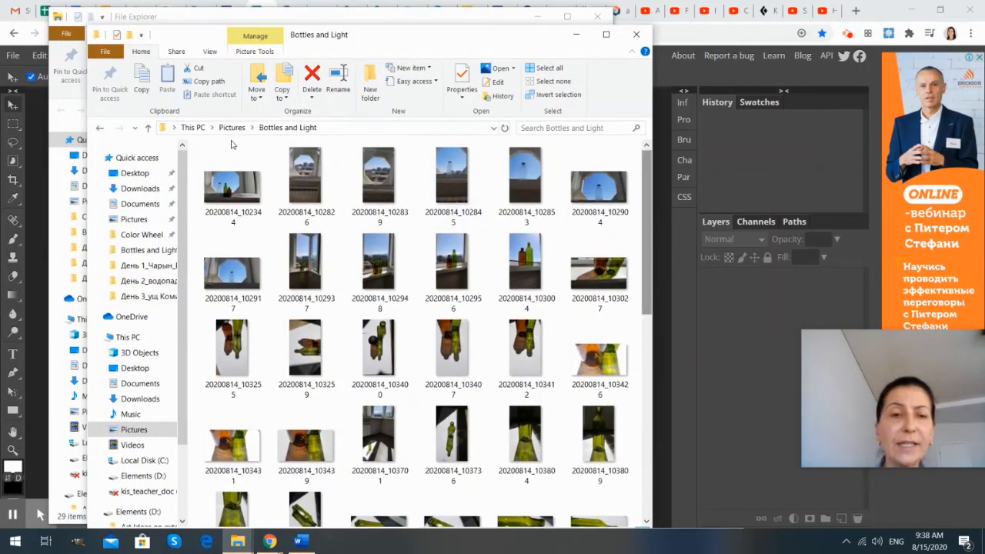
pyautogui.doubleClick(232, 187)
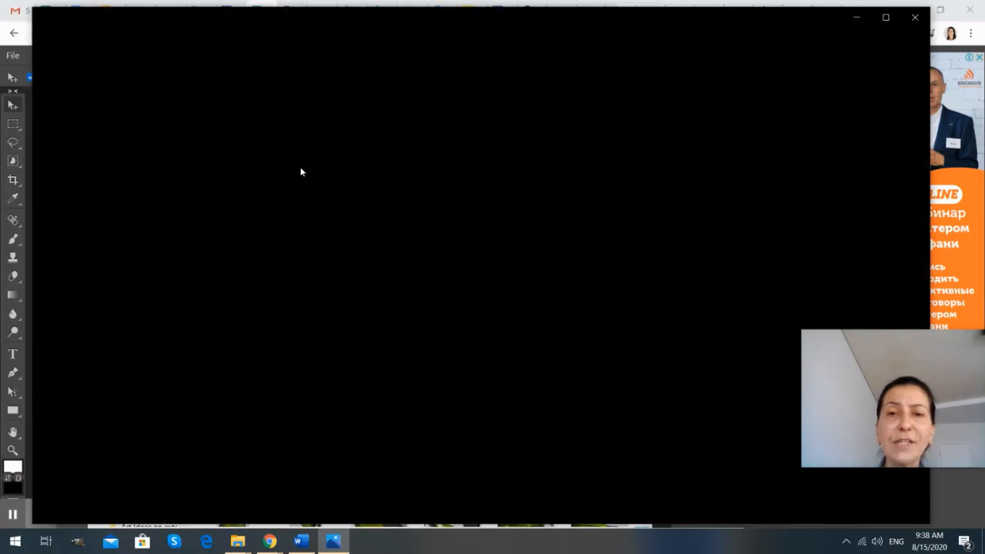